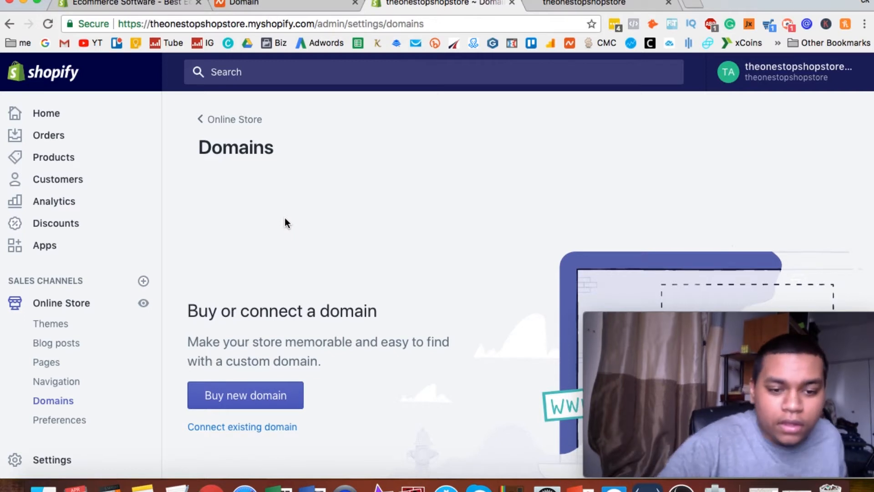
# Check the live storefront's current web address and return to the store's Domains settings.
pyautogui.scroll(-3, 285, 273)
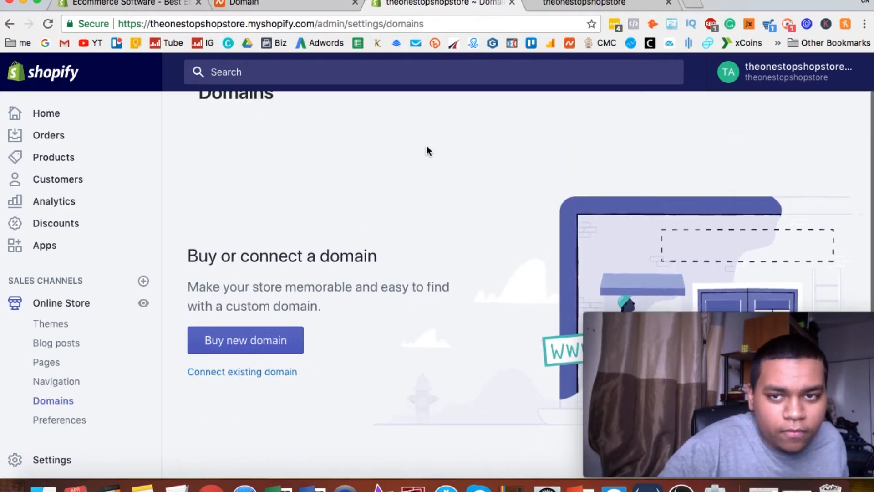
pyautogui.click(591, 8)
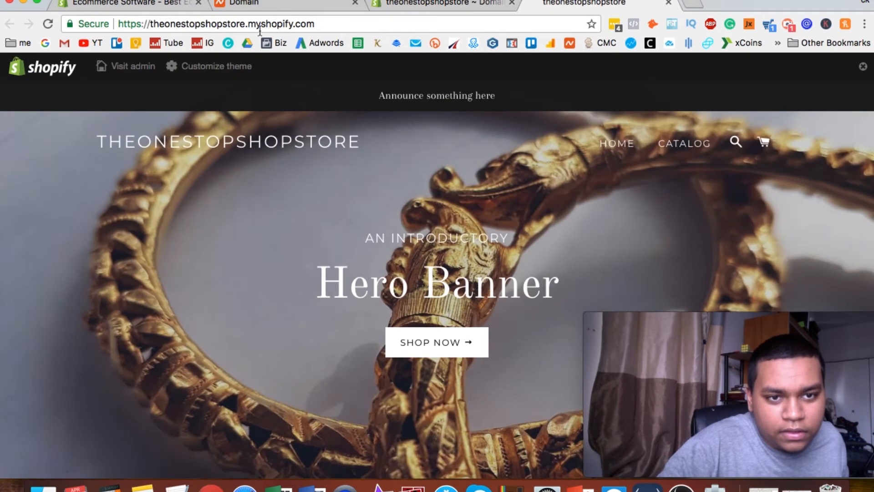
pyautogui.click(437, 4)
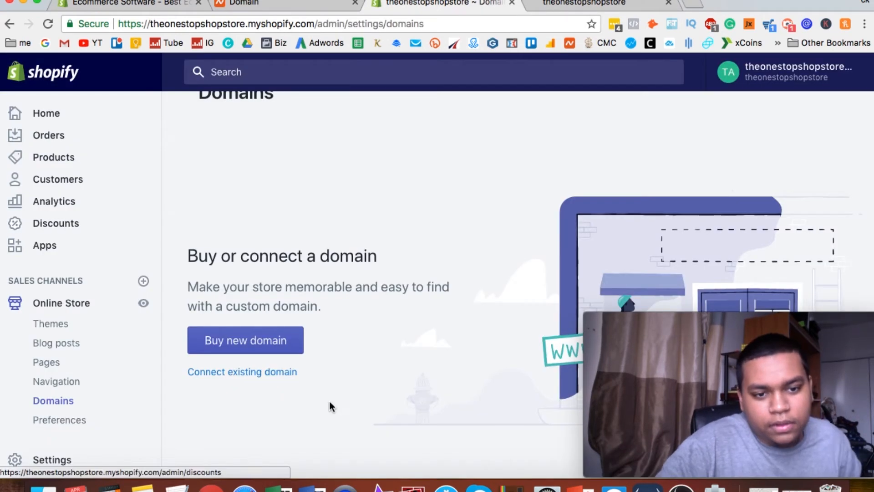
pyautogui.scroll(3, 330, 400)
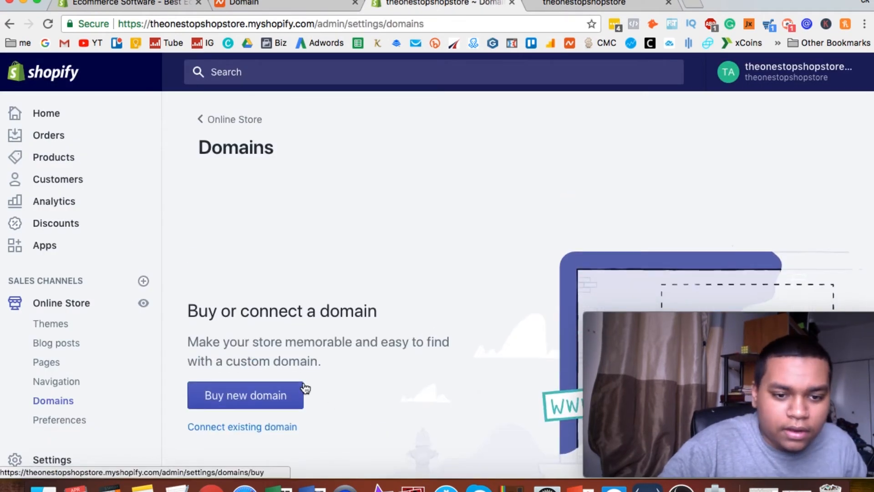
# Look up onestopshopnowtoday among the new domains for sale, review the offered extensions, and clear the search.
pyautogui.click(291, 395)
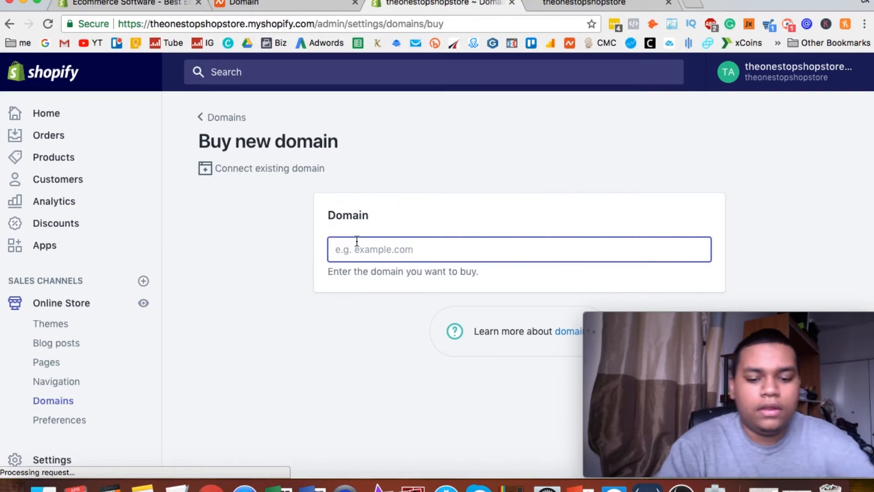
pyautogui.write('onestops')
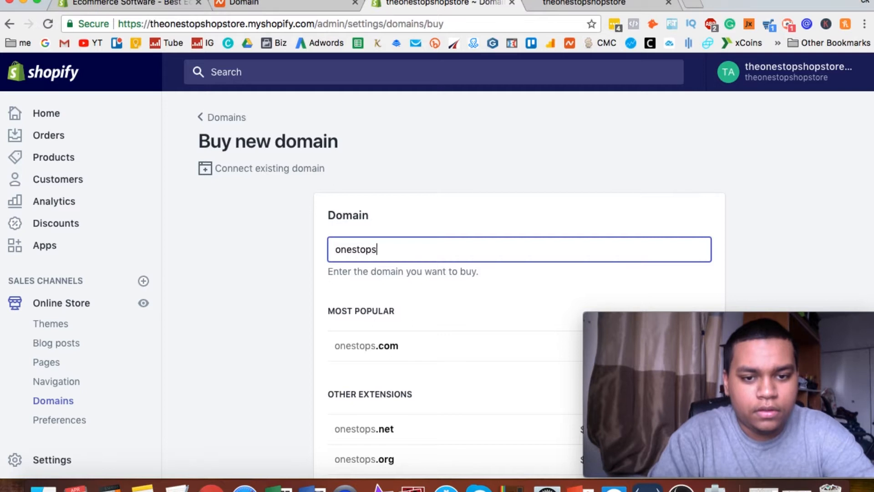
pyautogui.write('hopnowtoday')
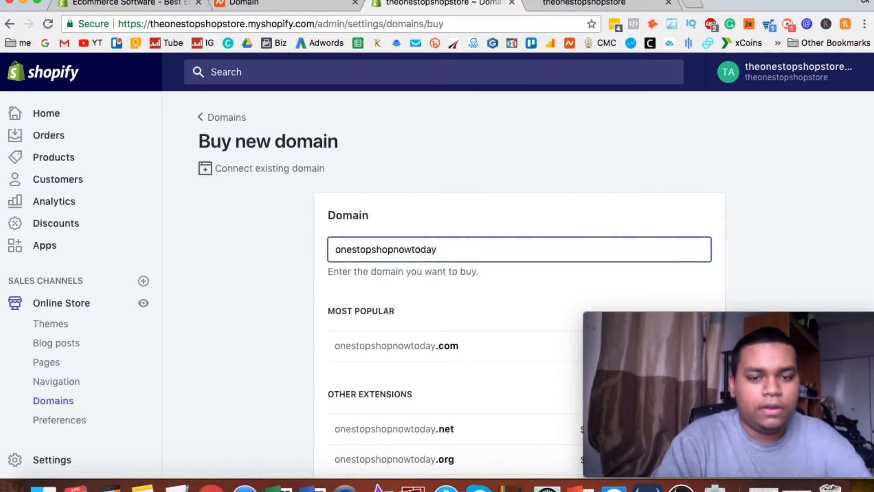
pyautogui.click(267, 308)
pyautogui.scroll(-3, 268, 309)
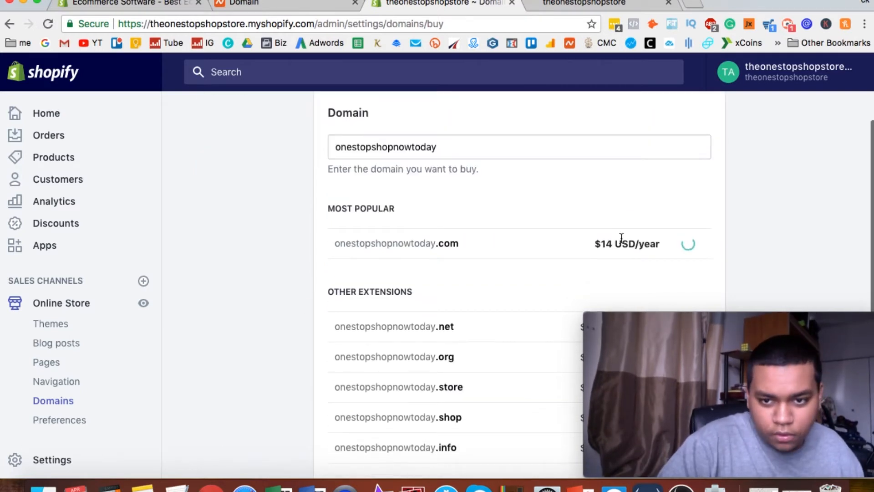
pyautogui.scroll(3, 451, 237)
pyautogui.doubleClick(421, 248)
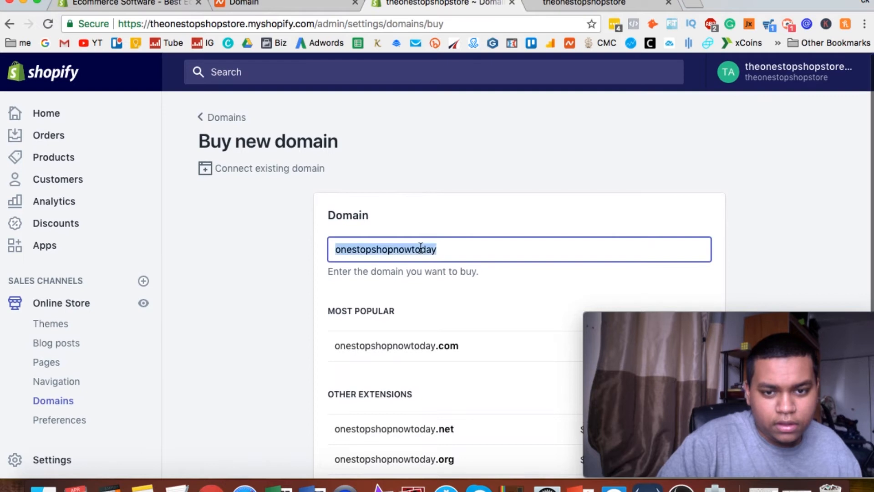
pyautogui.press('BackSpace')
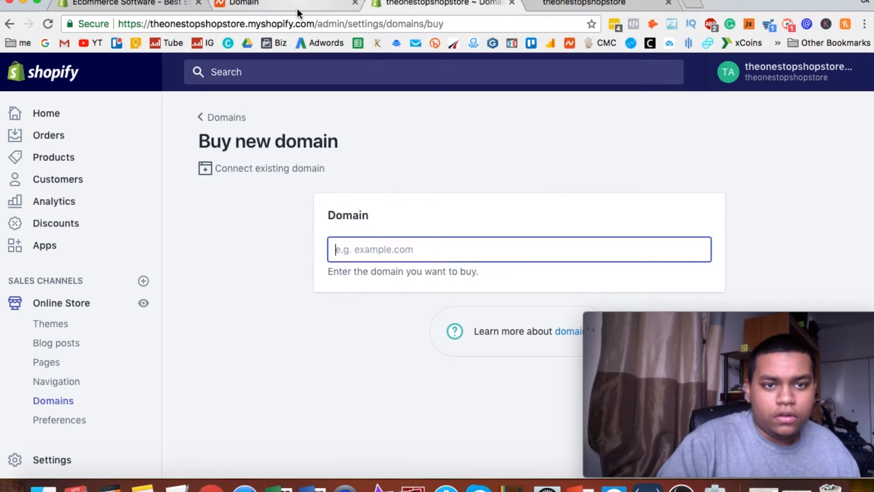
# Open namecheap.com in a new browser tab.
pyautogui.click(697, 3)
pyautogui.write('nam')
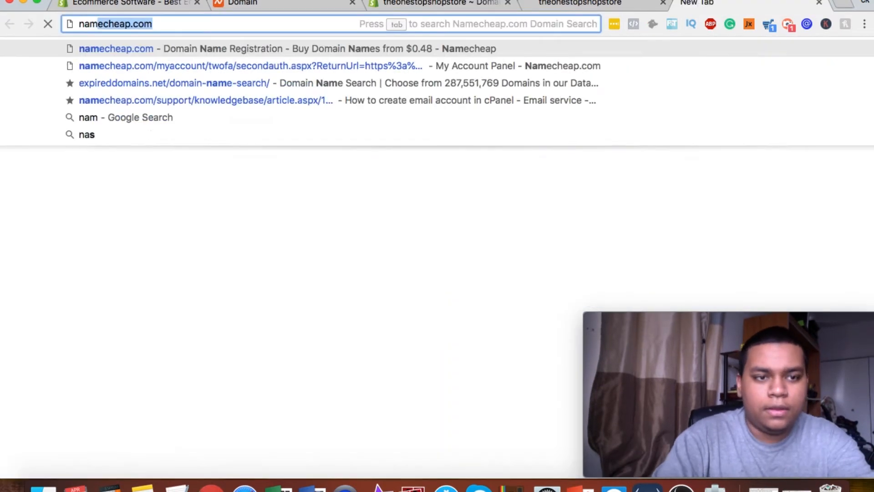
pyautogui.write('ec')
pyautogui.press('Return')
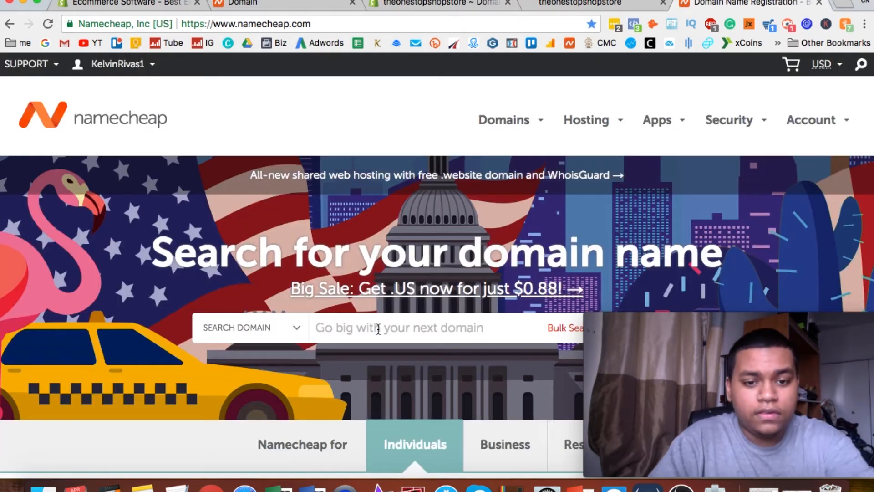
# Search Namecheap for the domain name onestopshowtodaynow.
pyautogui.click(378, 329)
pyautogui.press('Return')
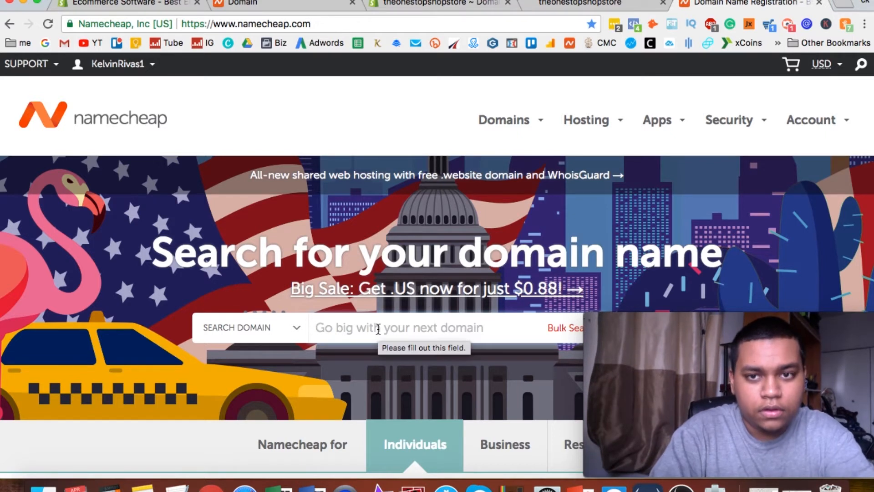
pyautogui.write('o')
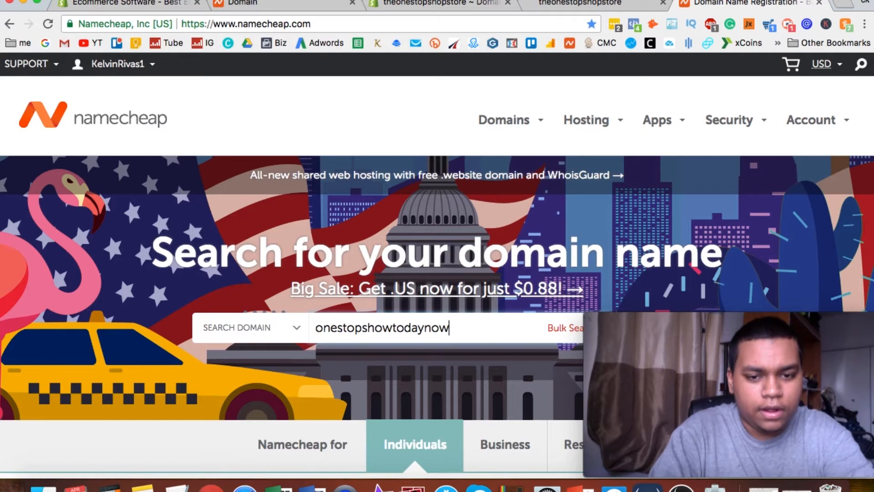
pyautogui.write('nestopshowtodaynow')
pyautogui.press('Return')
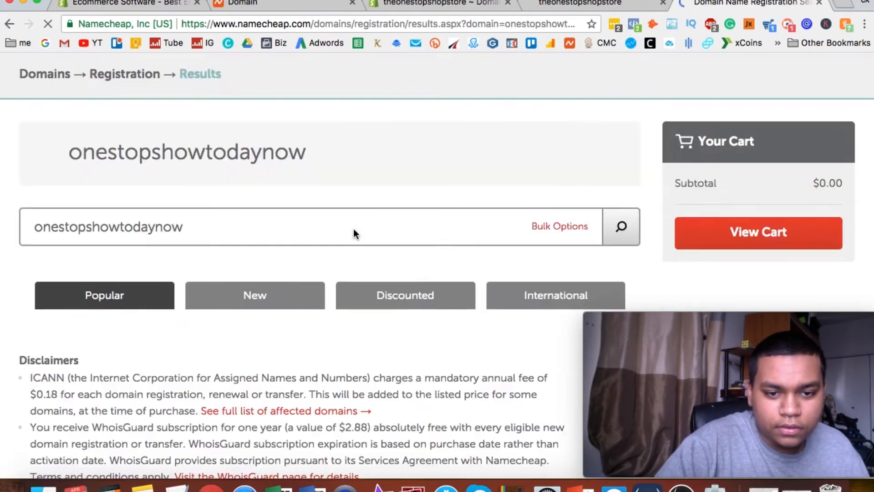
# Examine the popular domain extensions offered for onestopshowtodaynow and compare their yearly prices.
pyautogui.scroll(-10, 354, 232)
pyautogui.scroll(4, 354, 230)
pyautogui.scroll(5, 355, 229)
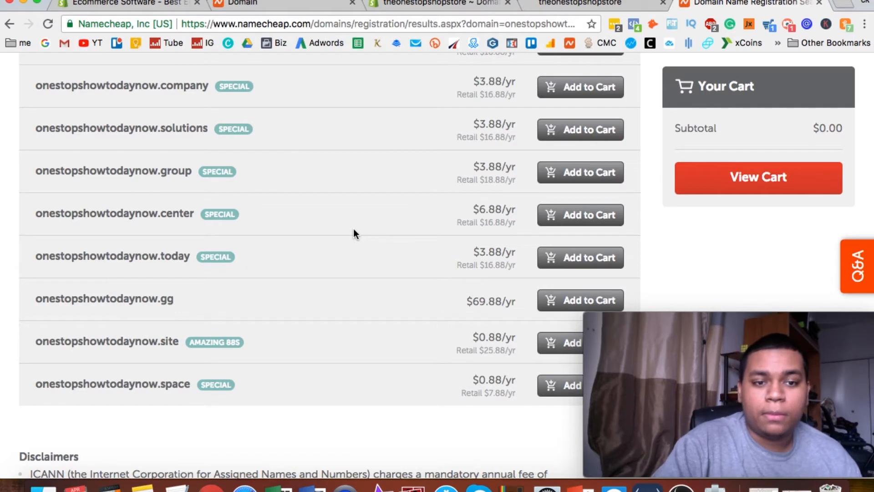
pyautogui.scroll(15, 356, 233)
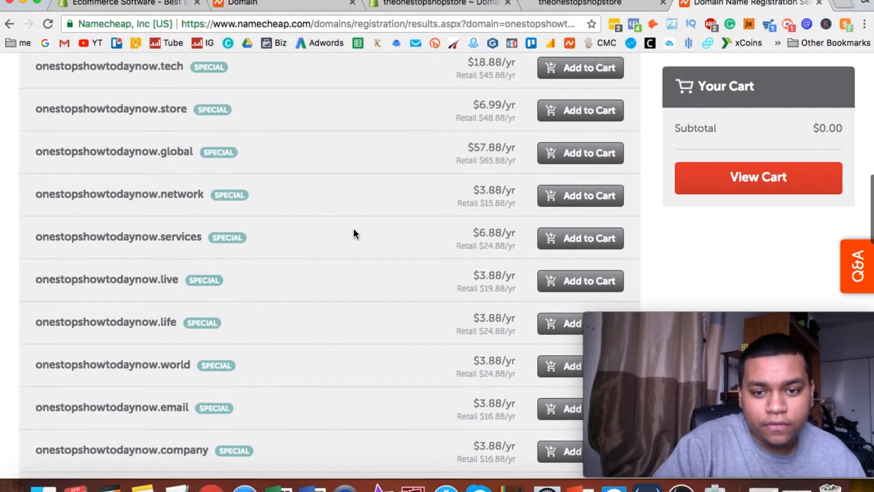
pyautogui.scroll(2, 355, 233)
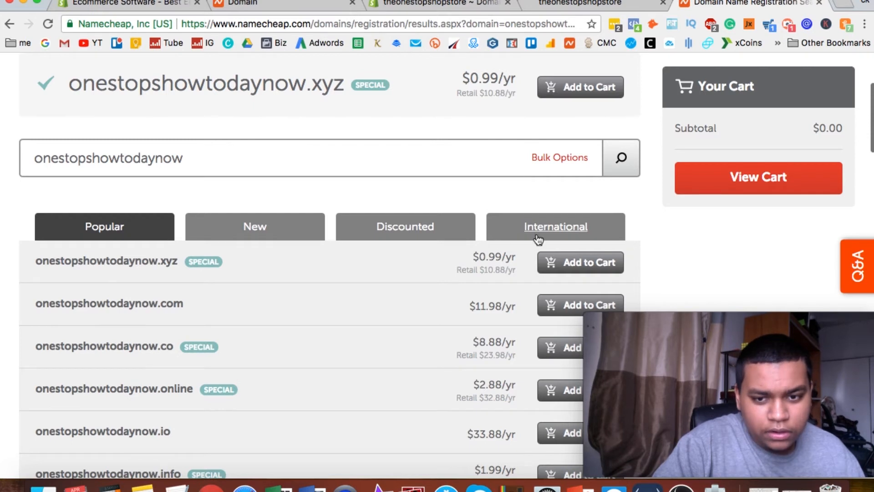
pyautogui.scroll(-2, 544, 277)
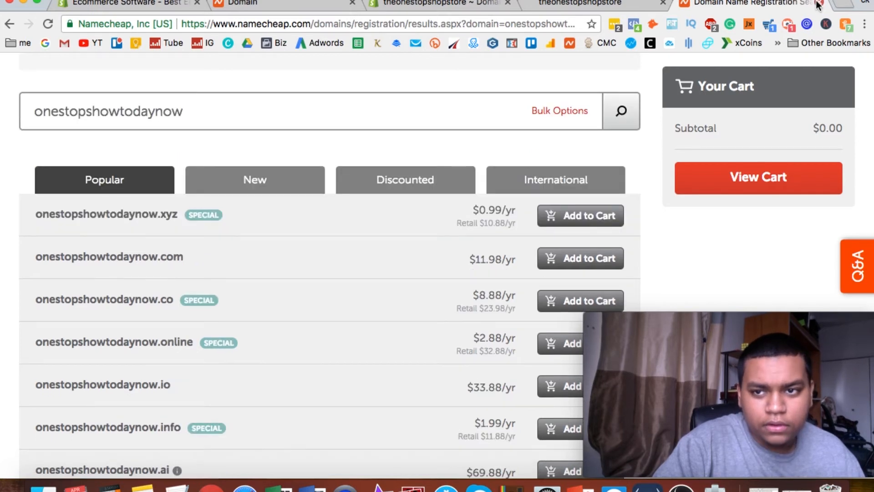
# Close the Namecheap results and return to Shopify's new-domain purchase page after a glance at the storefront.
pyautogui.click(818, 4)
pyautogui.scroll(-2, 638, 154)
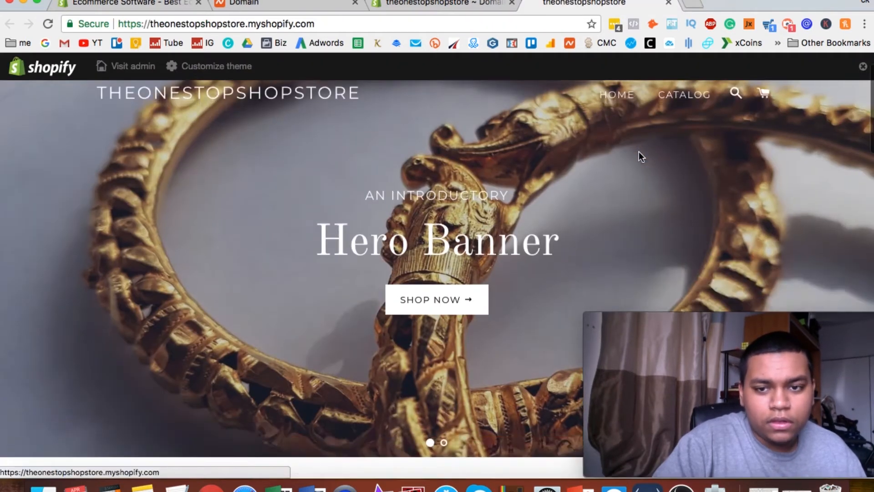
pyautogui.scroll(2, 638, 152)
pyautogui.click(436, 2)
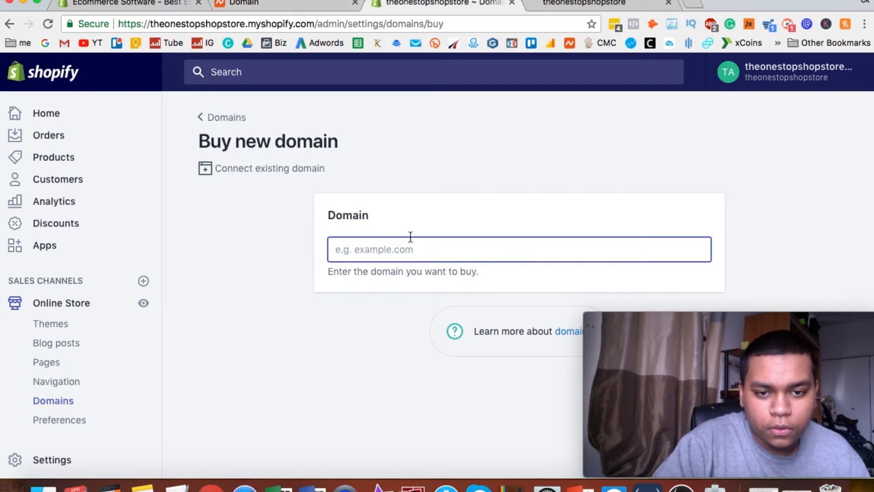
# Search the domains for sale for the owner's personal name, correcting the entry to use the .tech extension.
pyautogui.write('kelvinrivastech')
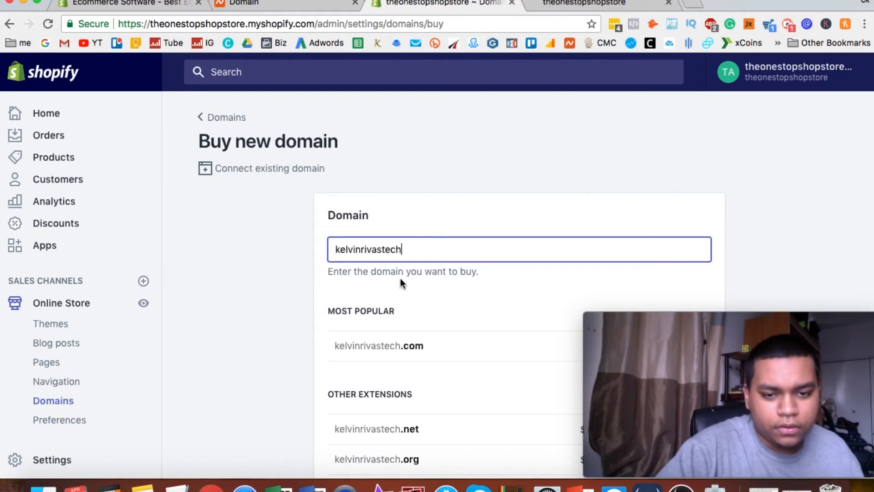
pyautogui.scroll(-3, 397, 327)
pyautogui.press('BackSpace')
pyautogui.press('BackSpace')
pyautogui.press('BackSpace')
pyautogui.press('BackSpace')
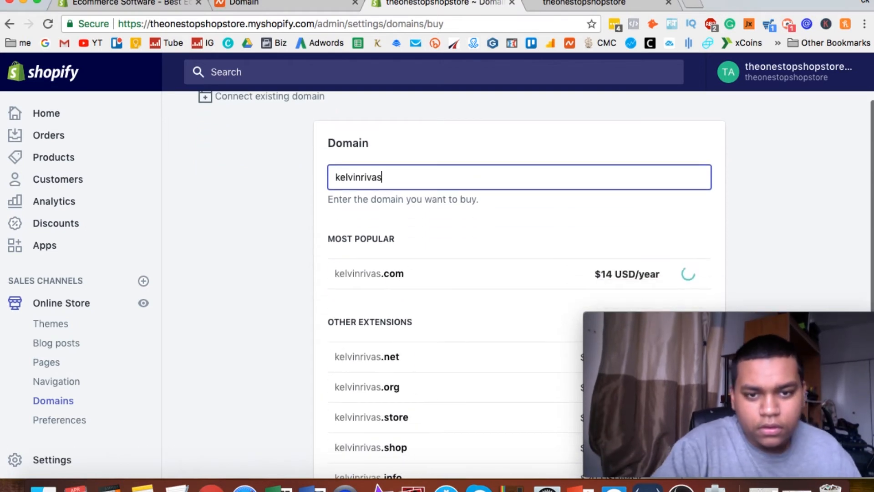
pyautogui.write('.tech')
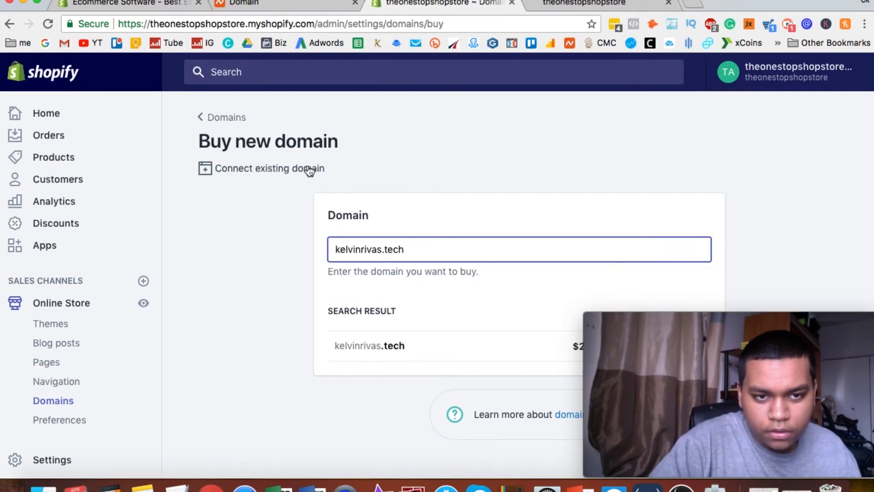
# Start connecting an existing domain, enter the owner's personal .tech domain, and continue to the provider details.
pyautogui.click(213, 118)
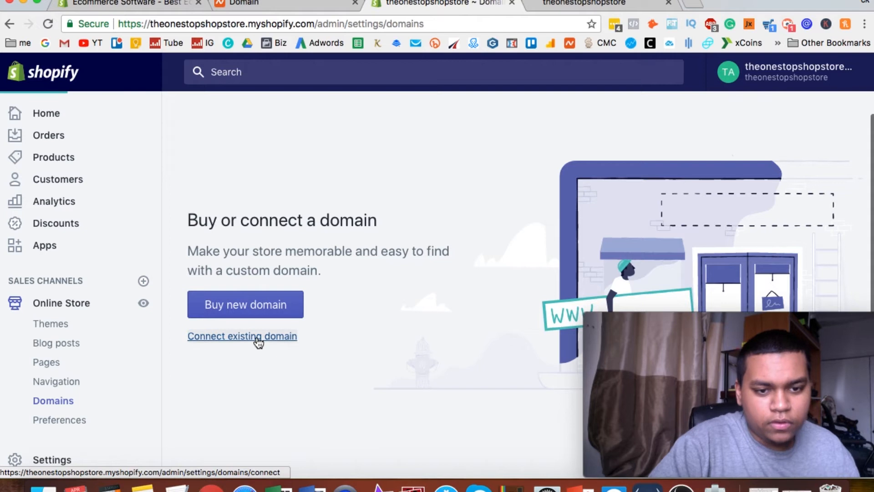
pyautogui.click(259, 337)
pyautogui.click(366, 247)
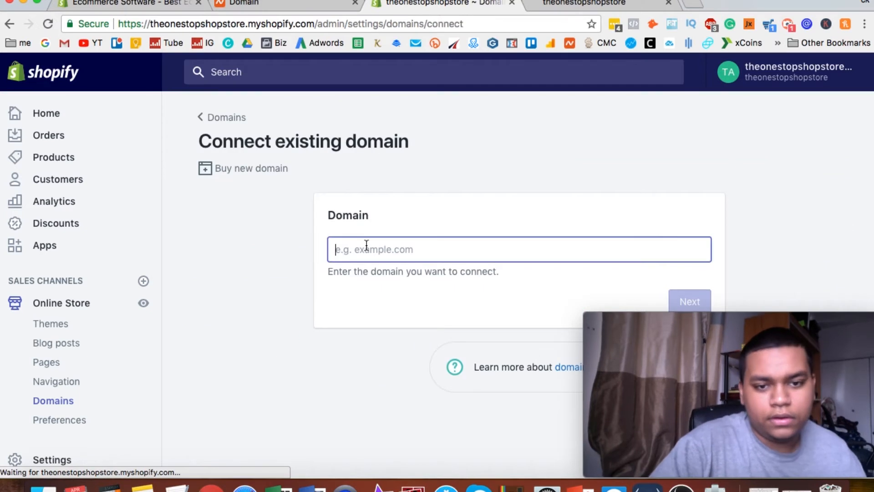
pyautogui.write('kev')
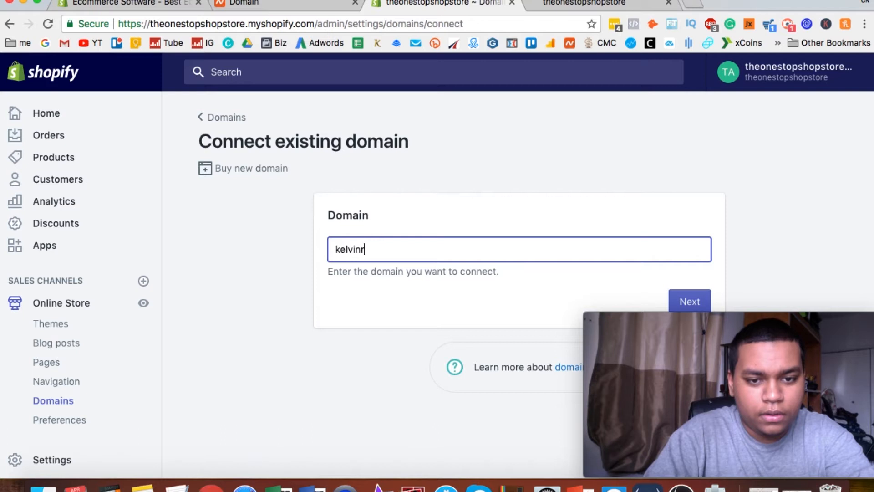
pyautogui.write('vinrivastech')
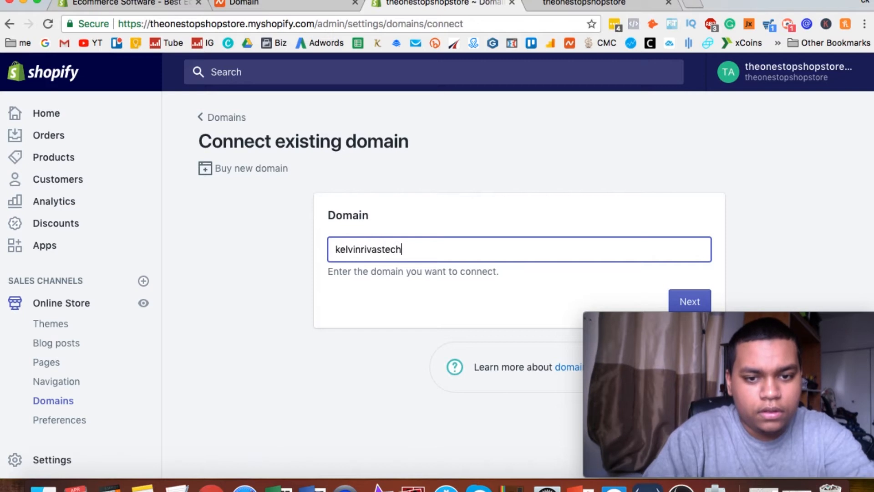
pyautogui.press('BackSpace')
pyautogui.press('BackSpace')
pyautogui.press('BackSpace')
pyautogui.press('BackSpace')
pyautogui.write('.tech')
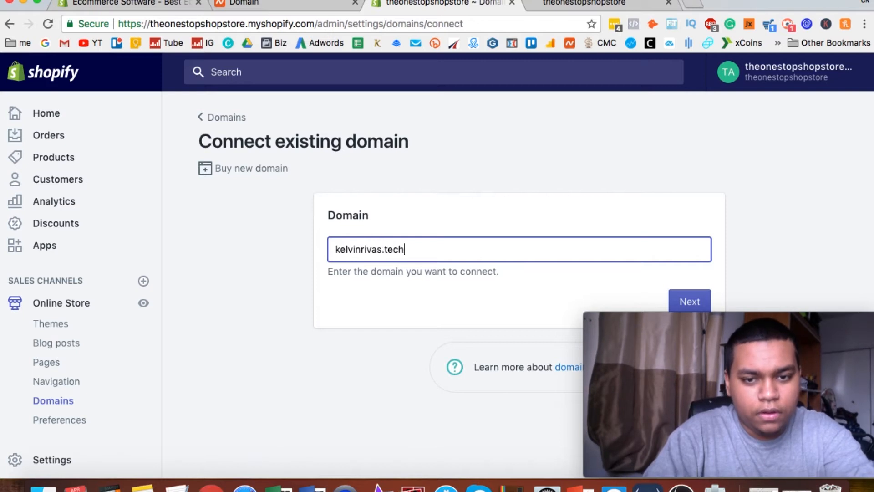
pyautogui.click(688, 301)
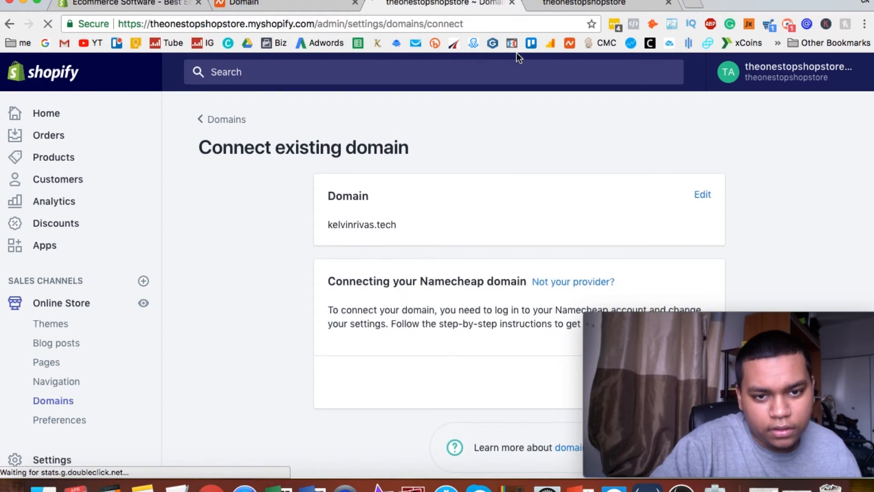
# Open the step-by-step instructions for connecting the Namecheap domain and view the first step.
pyautogui.click(562, 4)
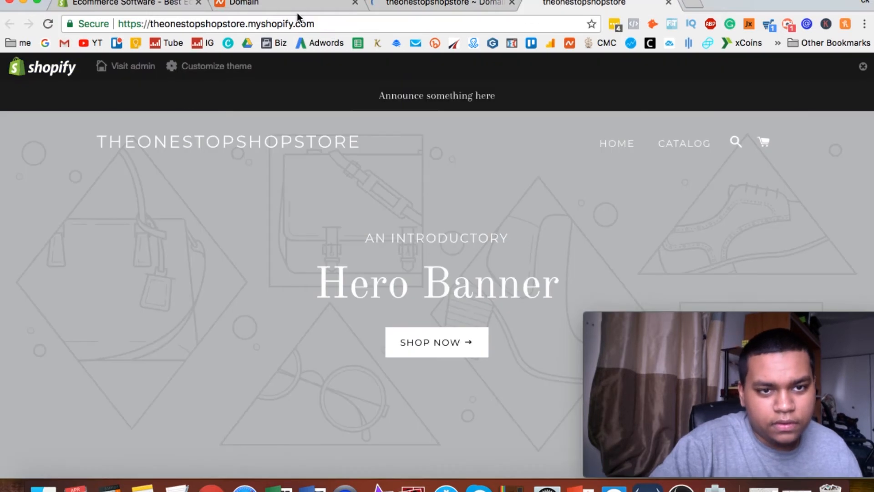
pyautogui.click(430, 3)
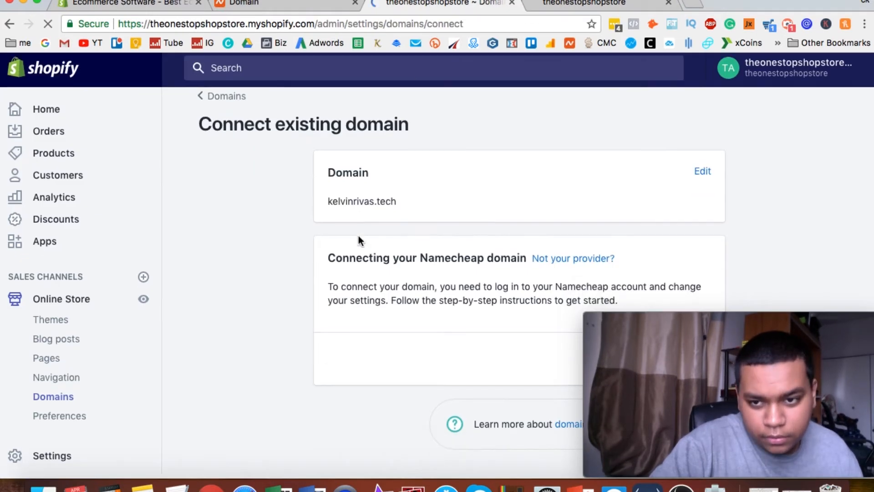
pyautogui.moveTo(685, 320); pyautogui.dragTo(687, 42)
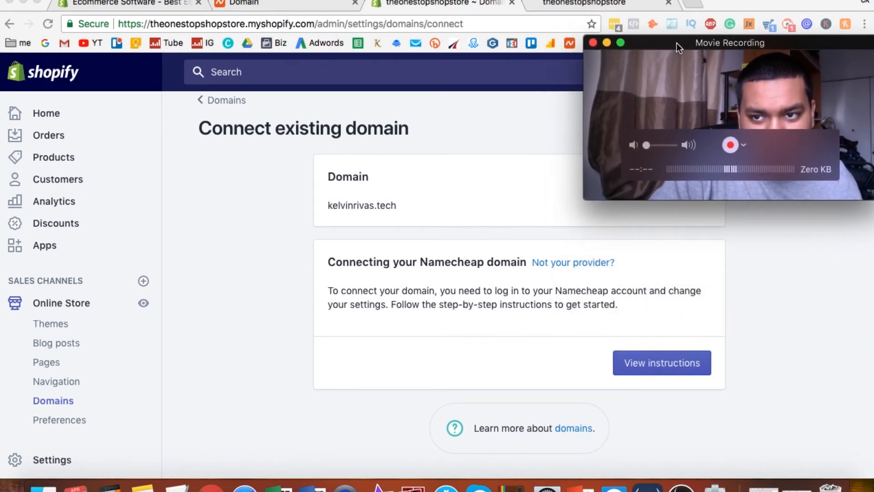
pyautogui.click(660, 363)
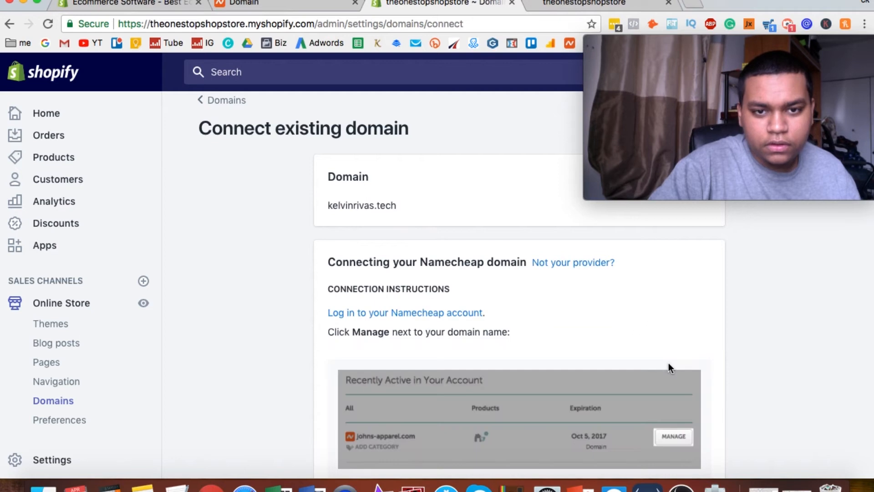
pyautogui.scroll(-5, 667, 309)
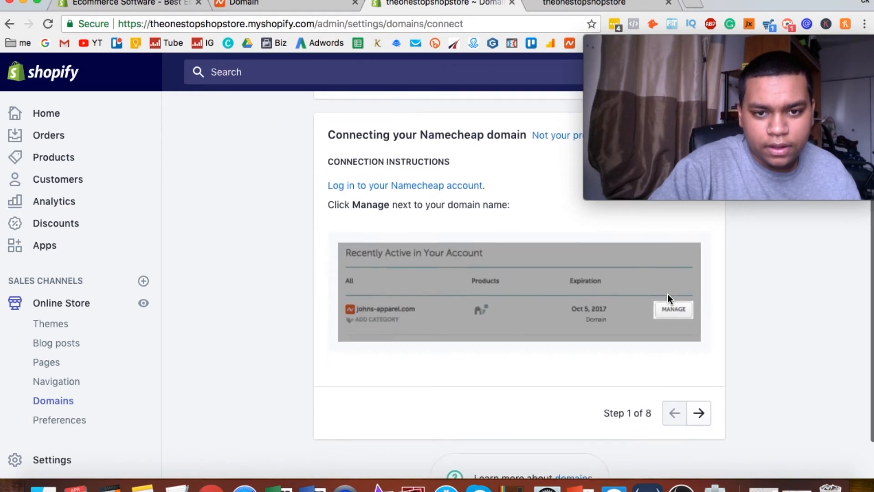
# Advance Shopify's connection instructions to step 2 and open the .tech domain's Advanced DNS settings in Namecheap.
pyautogui.scroll(3, 668, 295)
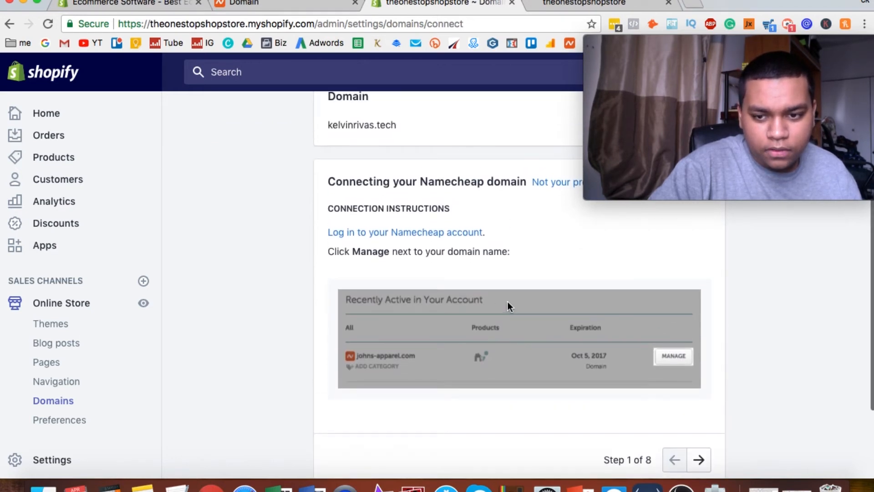
pyautogui.scroll(-3, 507, 302)
pyautogui.click(699, 404)
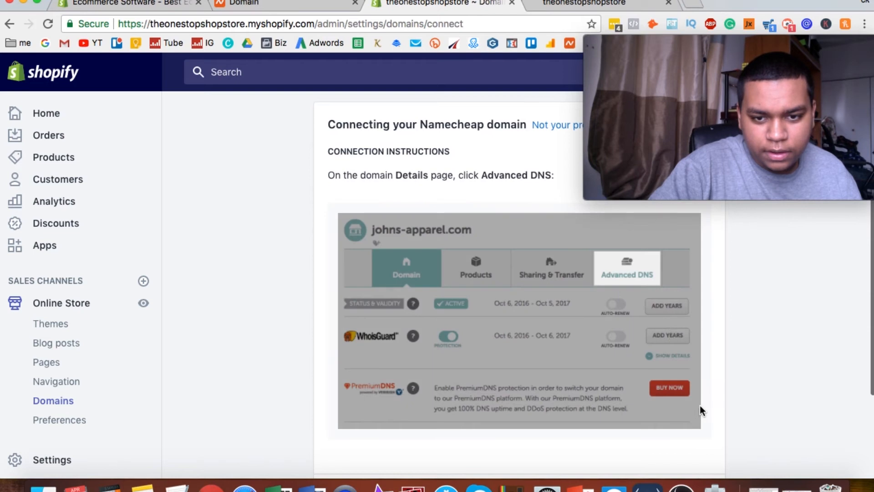
pyautogui.click(297, 8)
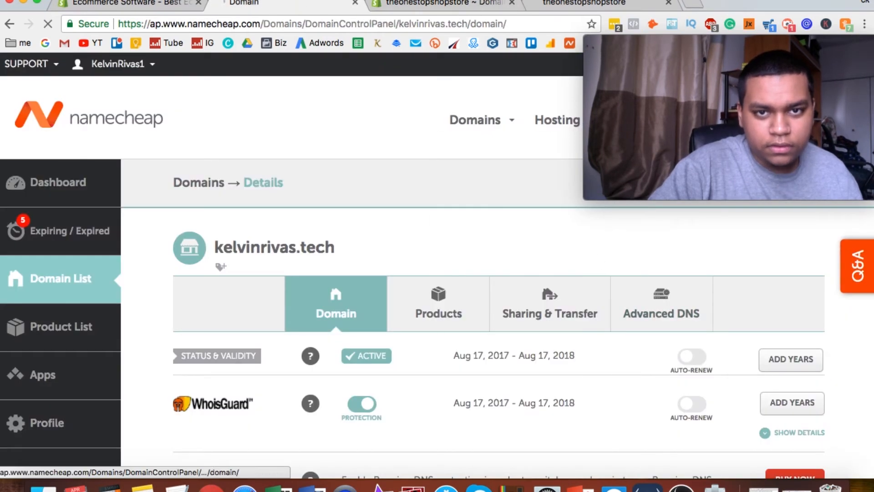
# Switch back to Shopify and view step 3 of the Namecheap connection instructions.
pyautogui.click(442, 5)
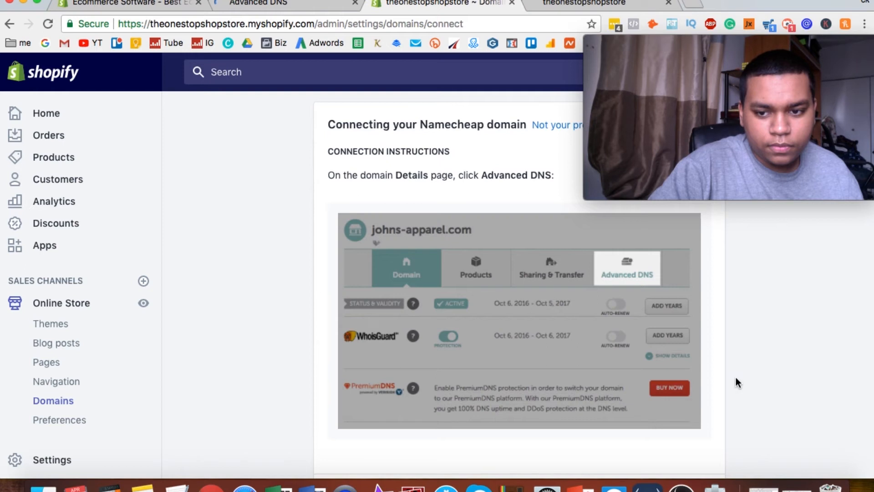
pyautogui.scroll(-3, 701, 387)
pyautogui.click(698, 429)
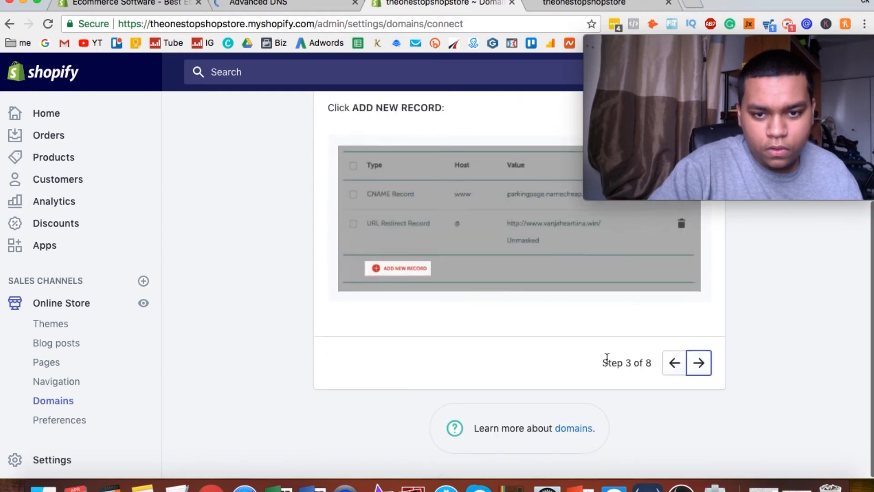
pyautogui.scroll(4, 604, 345)
pyautogui.scroll(-2, 605, 346)
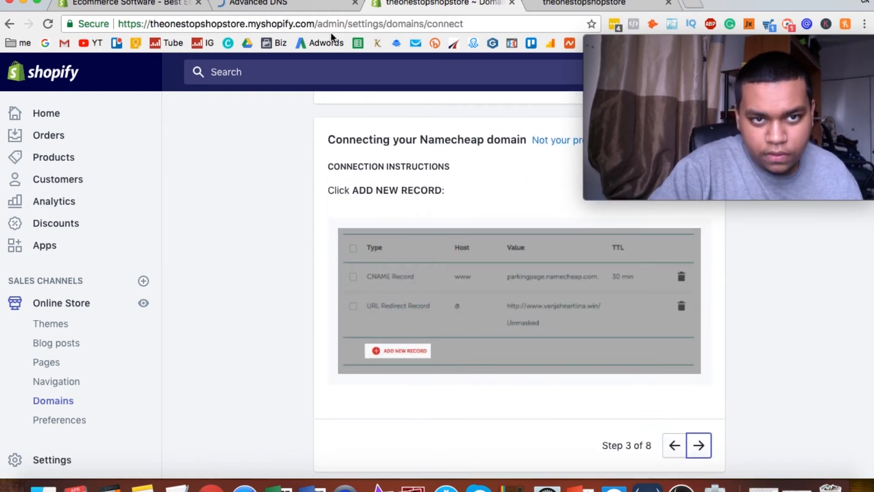
# In Namecheap, add a new record to the domain's host records.
pyautogui.click(307, 7)
pyautogui.scroll(-4, 292, 203)
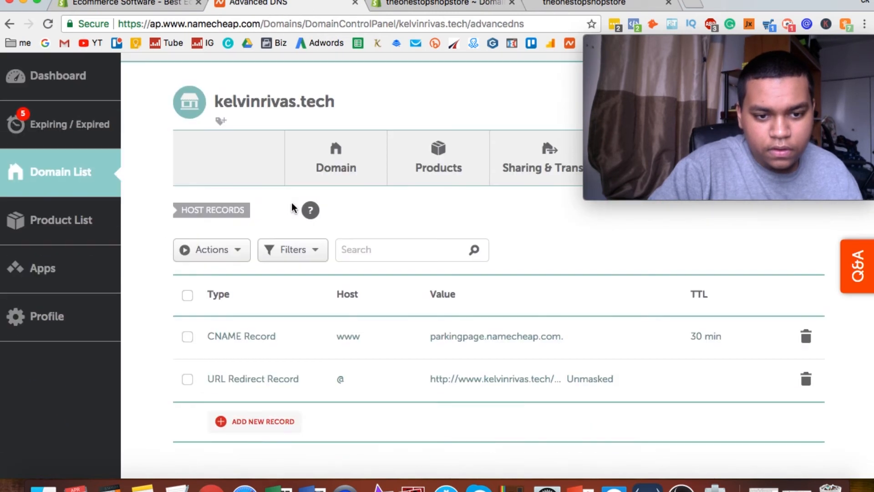
pyautogui.click(253, 418)
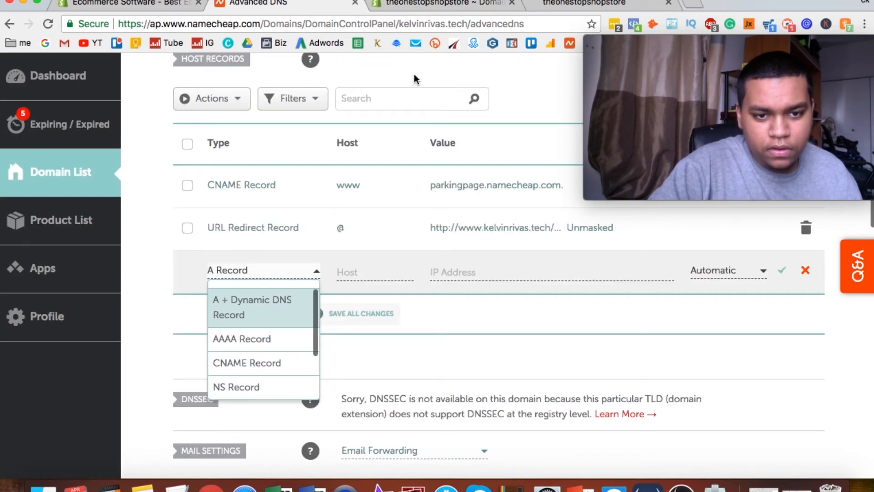
# Consult Shopify's step 4 and change Namecheap's www CNAME record to an A Record with host @.
pyautogui.click(437, 10)
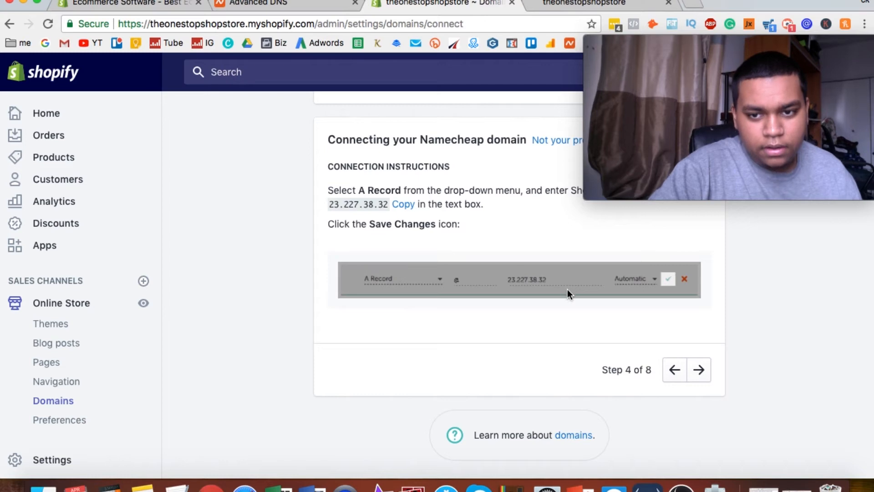
pyautogui.click(296, 2)
pyautogui.click(258, 186)
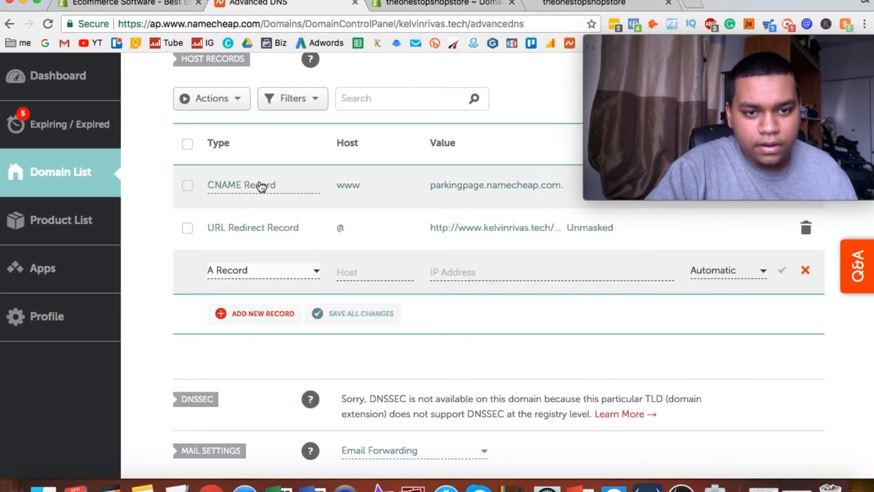
pyautogui.click(258, 186)
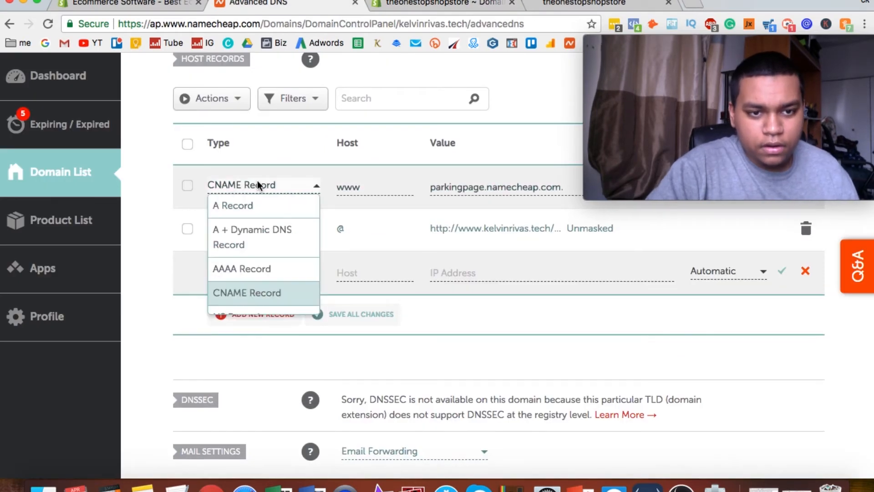
pyautogui.click(253, 219)
pyautogui.moveTo(337, 190); pyautogui.dragTo(360, 187)
pyautogui.write('@')
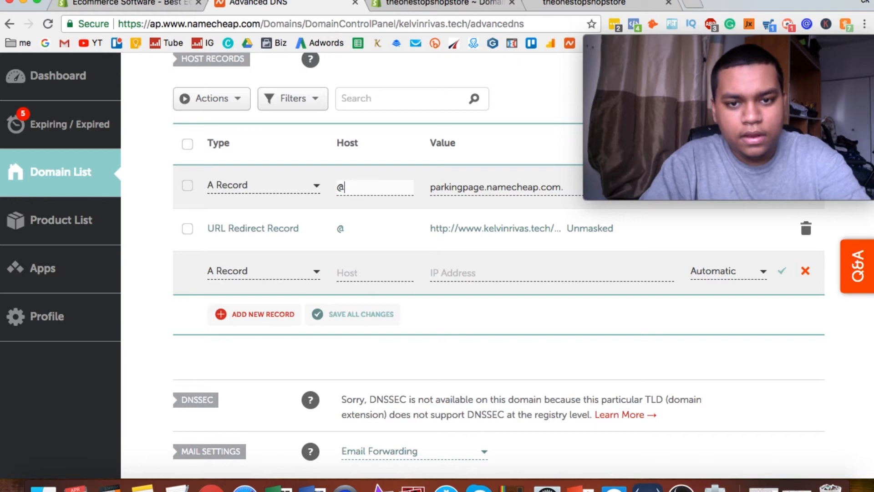
# Set the A record's value to 23.227.38.32 and its TTL to Automatic, and save the record.
pyautogui.tripleClick(458, 191)
pyautogui.write('23.227.38.32')
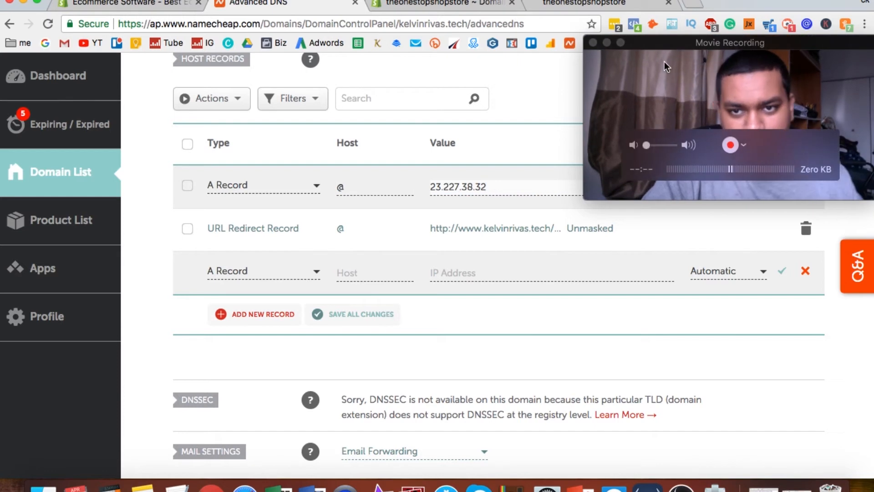
pyautogui.moveTo(675, 45); pyautogui.dragTo(623, 272)
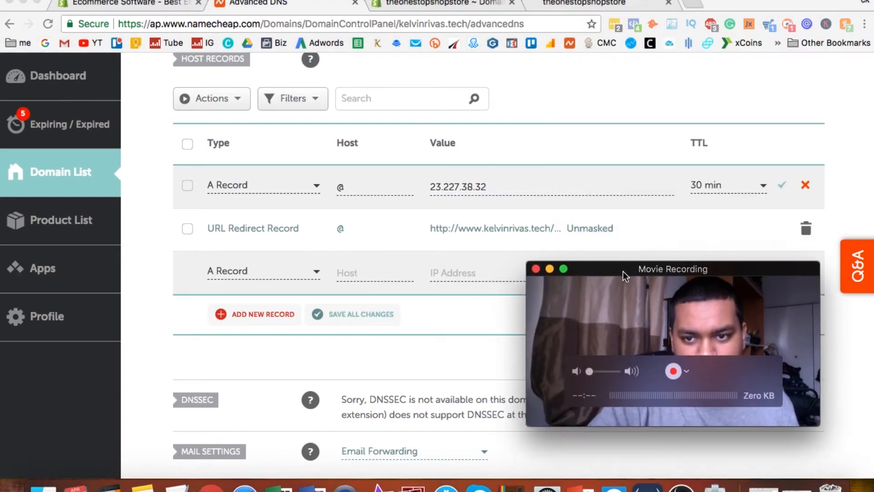
pyautogui.click(719, 184)
pyautogui.click(719, 200)
pyautogui.click(782, 186)
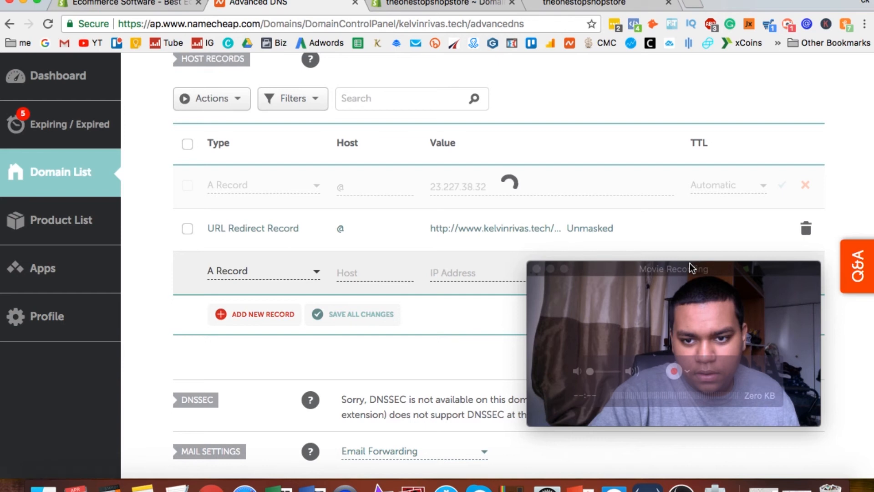
pyautogui.moveTo(690, 263); pyautogui.dragTo(746, 29)
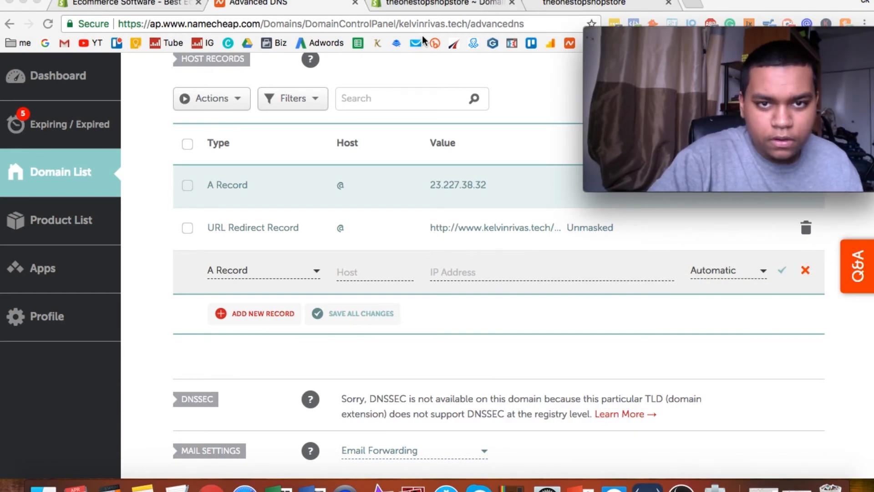
# Return to Shopify and read step 5 of the instructions on the default URL Redirect Record.
pyautogui.click(459, 6)
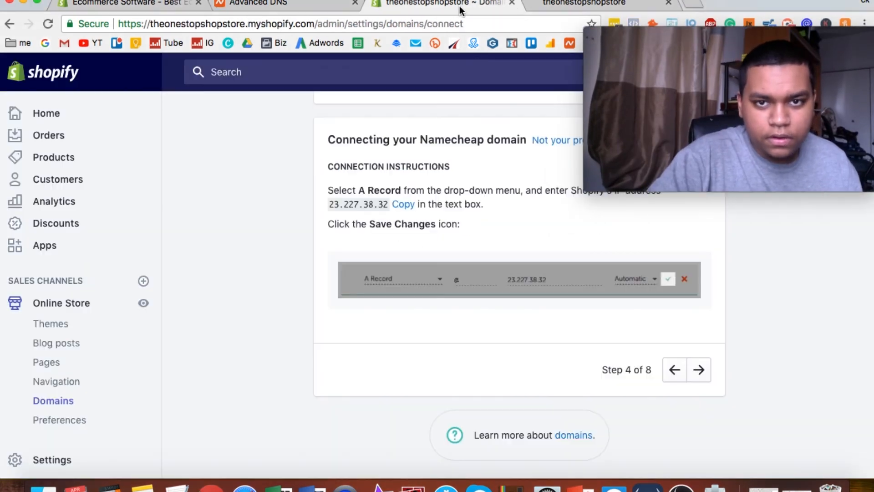
pyautogui.click(699, 369)
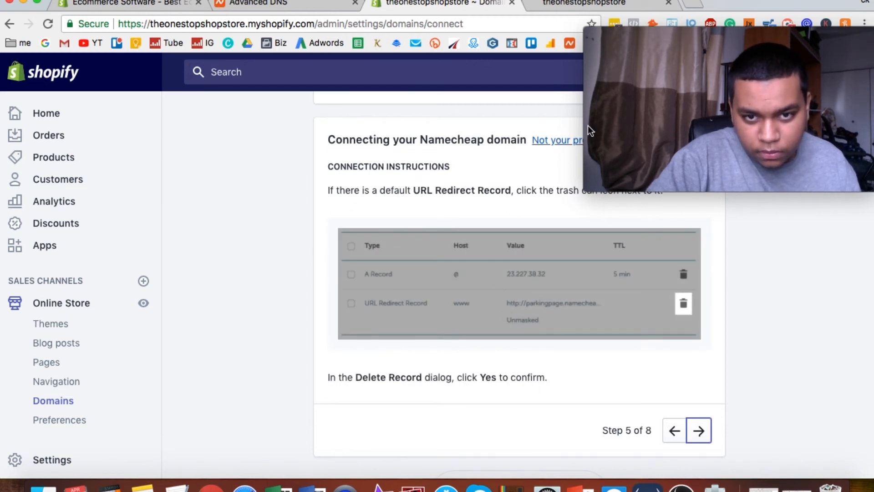
pyautogui.moveTo(674, 74)
pyautogui.moveTo(690, 39); pyautogui.dragTo(684, 95)
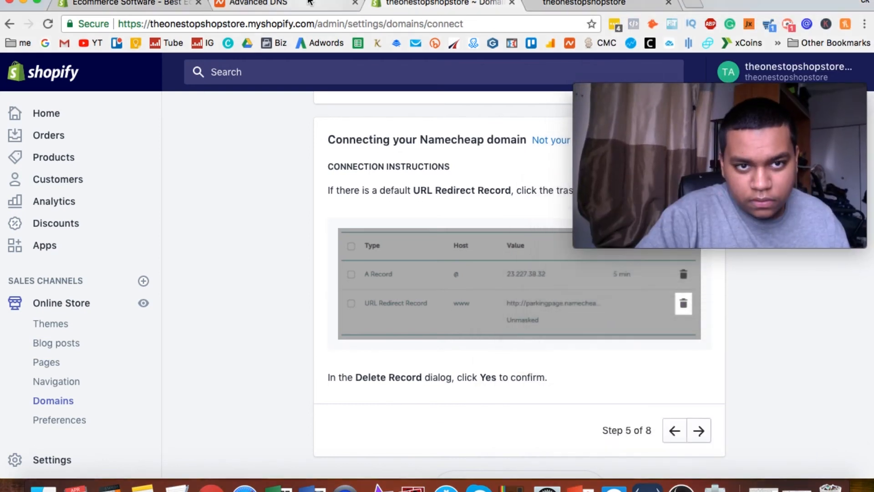
# Delete the URL Redirect Record from the domain's host records in Namecheap and confirm the deletion.
pyautogui.click(255, 4)
pyautogui.moveTo(708, 89); pyautogui.dragTo(731, 301)
pyautogui.click(806, 228)
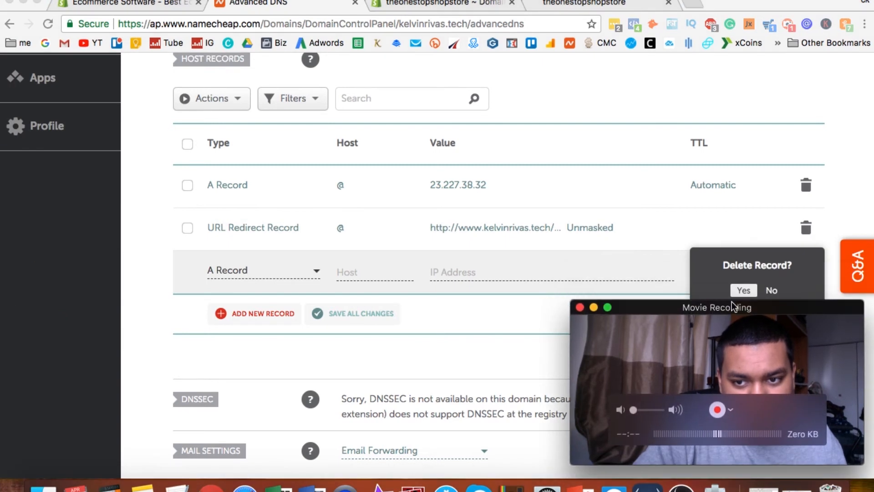
pyautogui.click(744, 291)
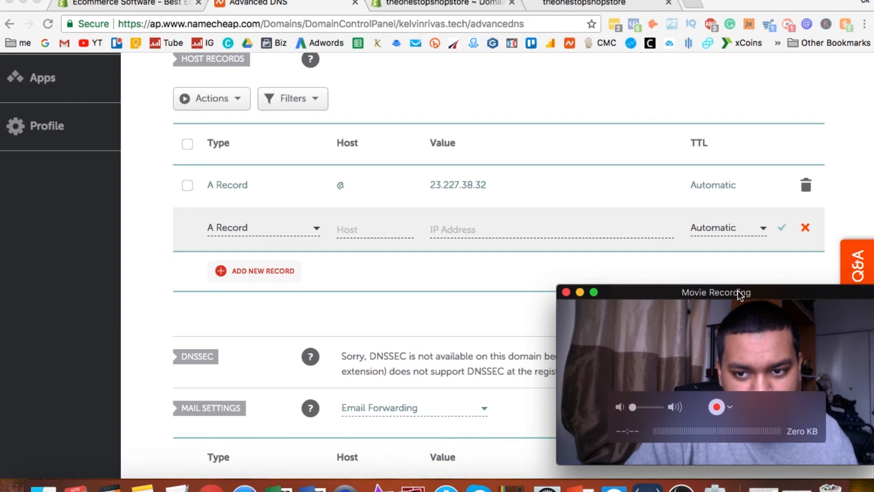
pyautogui.moveTo(740, 292); pyautogui.dragTo(752, 25)
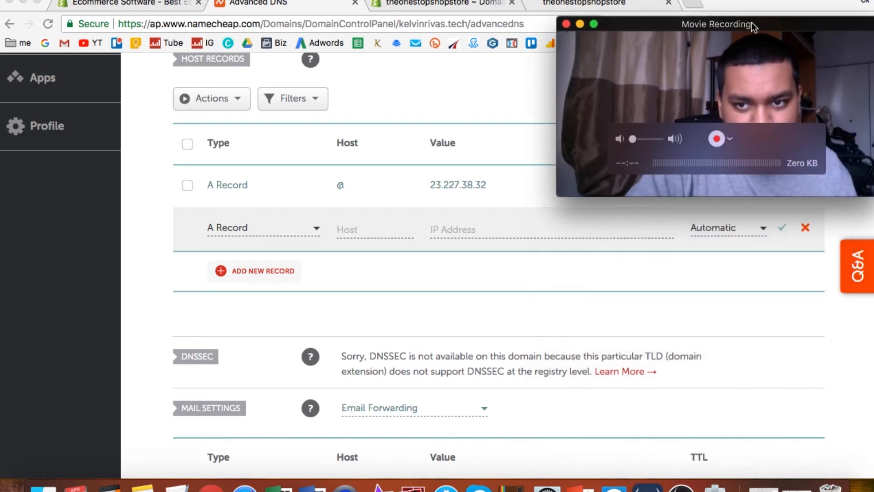
# Switch to Shopify and read step 6 of the instructions on the CNAME record.
pyautogui.click(447, 6)
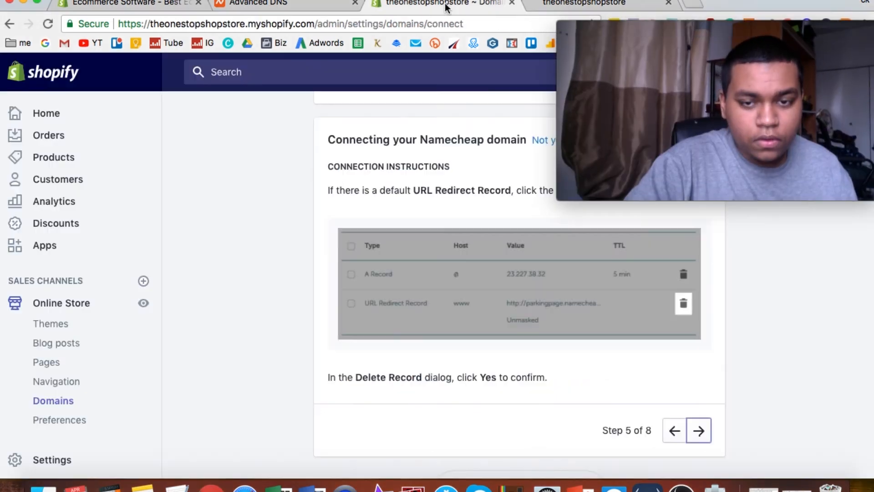
pyautogui.click(699, 433)
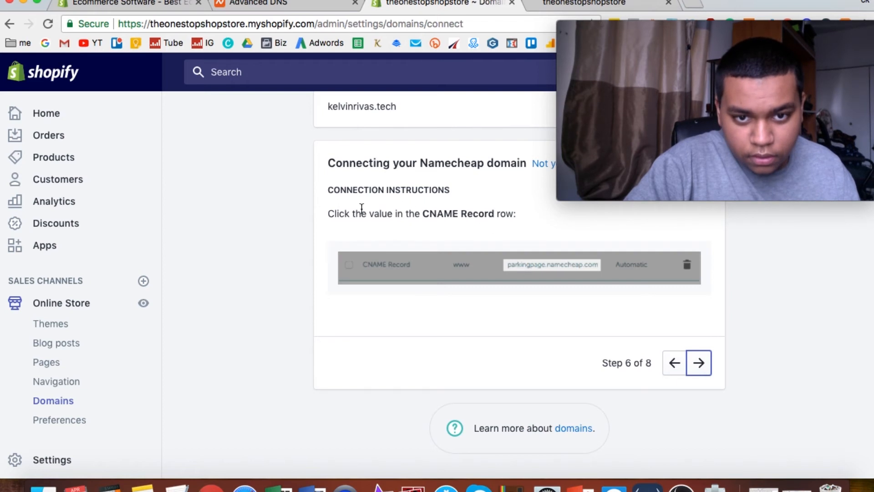
pyautogui.moveTo(634, 113)
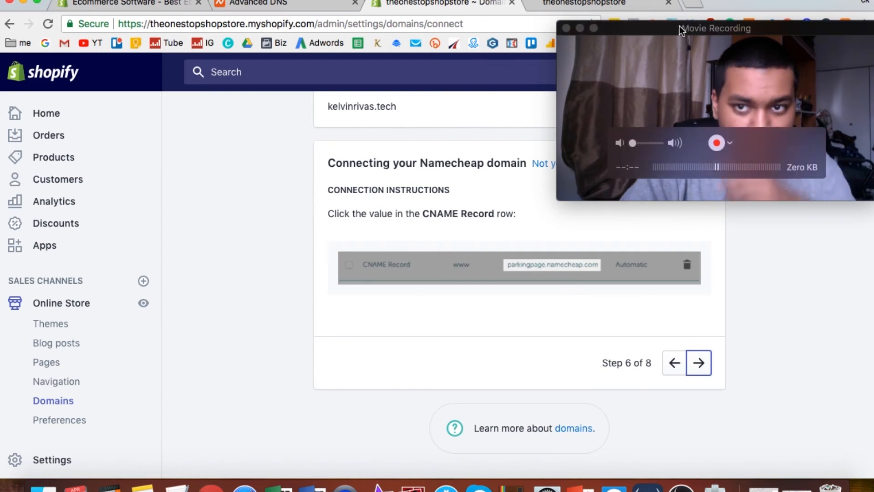
pyautogui.moveTo(688, 26); pyautogui.dragTo(686, 45)
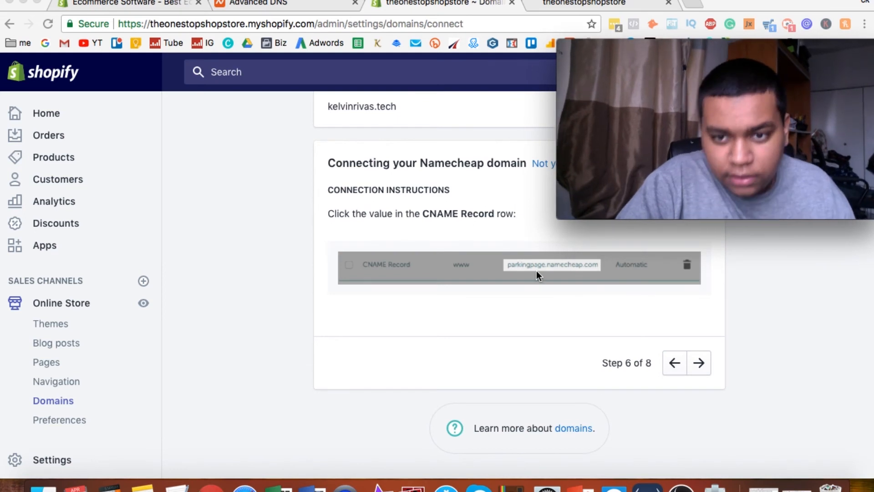
# In Namecheap, set the unsaved new record's type to CNAME Record and its host to www, checking Shopify's example.
pyautogui.click(306, 9)
pyautogui.click(281, 227)
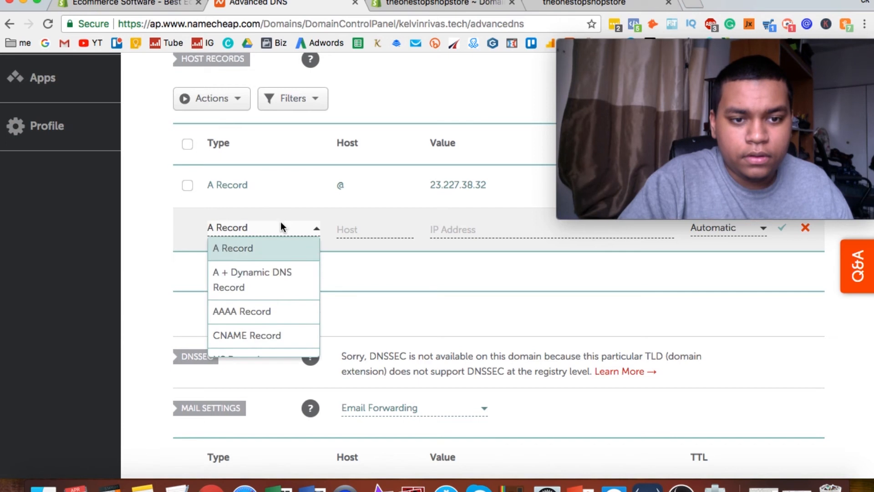
pyautogui.click(265, 331)
pyautogui.click(430, 6)
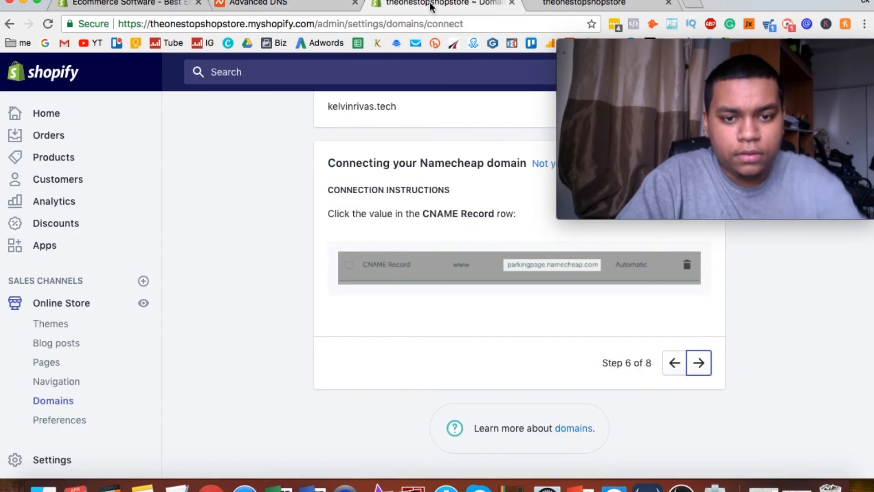
pyautogui.click(282, 4)
pyautogui.click(371, 235)
pyautogui.write('wwww')
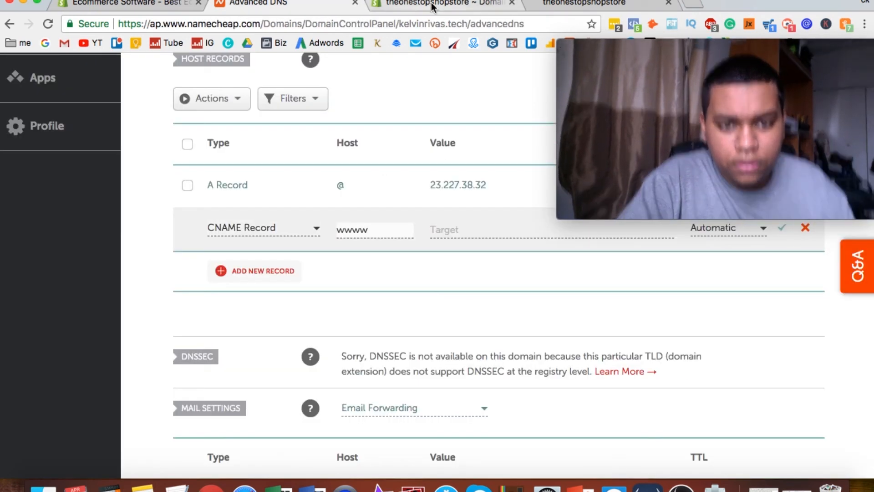
pyautogui.press('BackSpace')
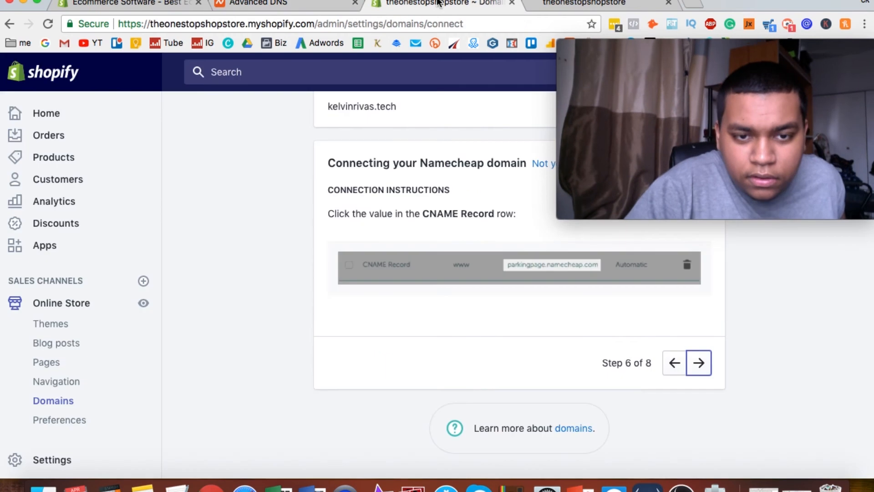
# Copy shops.myshopify.com from Shopify's step 7, enter it as the CNAME record's target in Namecheap, and save the record.
pyautogui.click(437, 4)
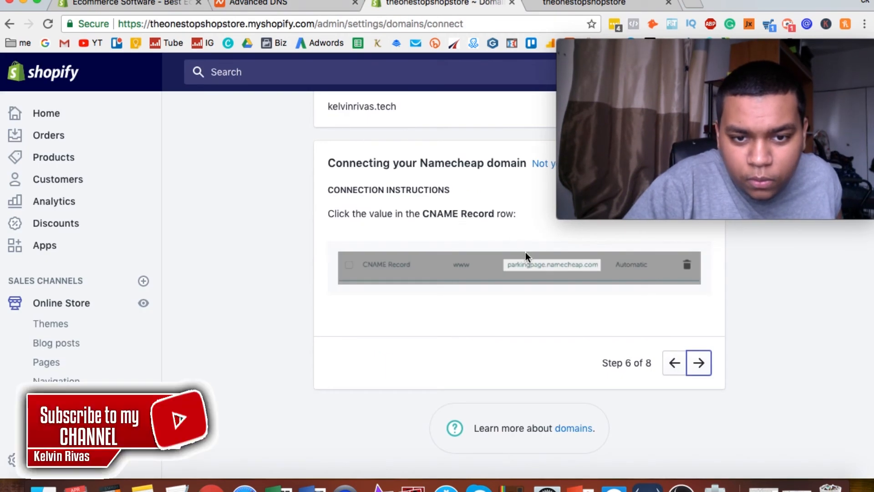
pyautogui.click(700, 363)
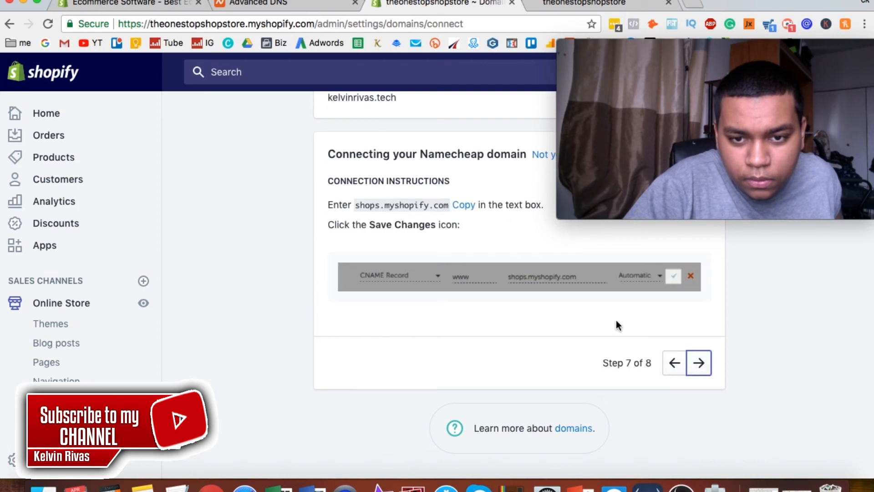
pyautogui.click(461, 206)
pyautogui.click(250, 3)
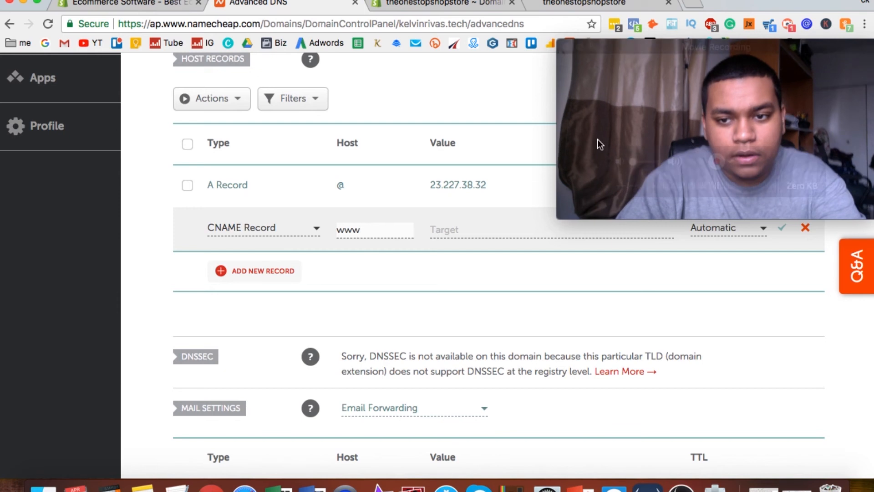
pyautogui.click(471, 230)
pyautogui.write('shops.myshopify.com.')
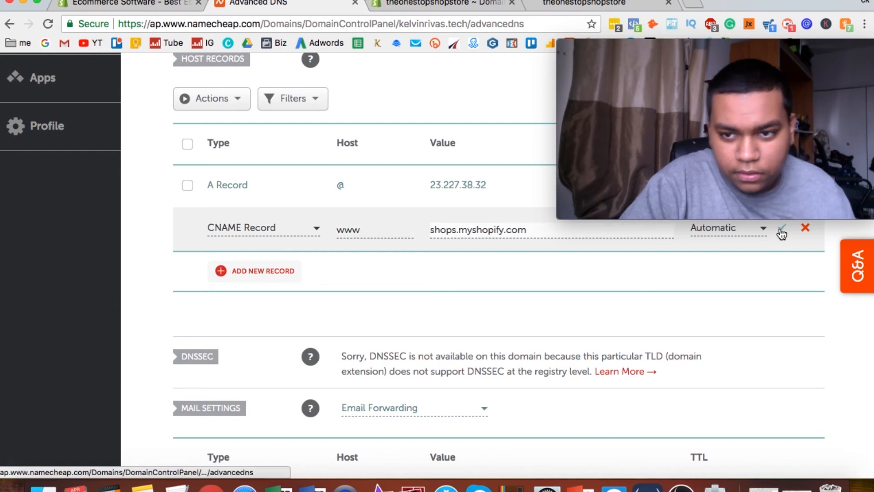
pyautogui.click(782, 227)
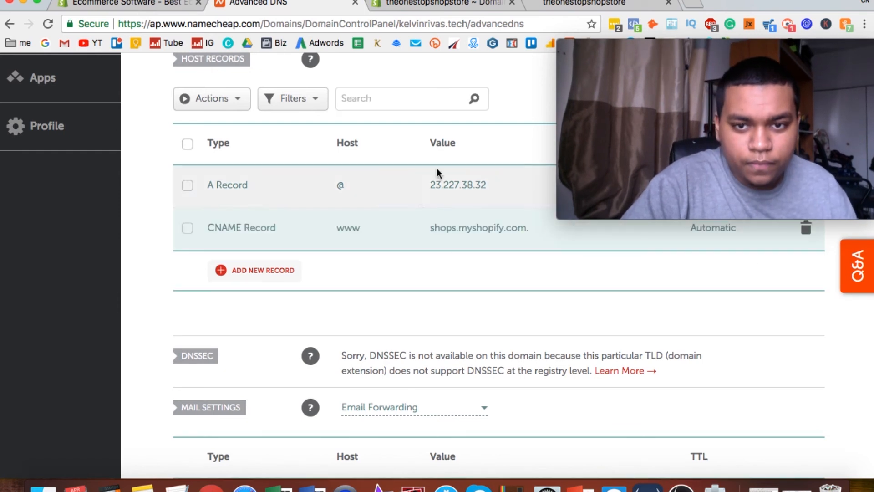
# Switch to Shopify, advance the Namecheap connection instructions to step 8, and verify the domain's connection.
pyautogui.click(469, 4)
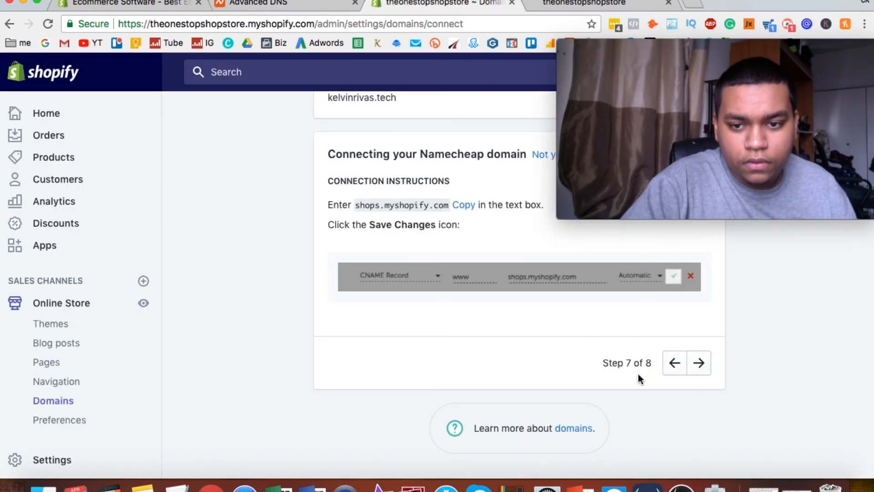
pyautogui.click(695, 368)
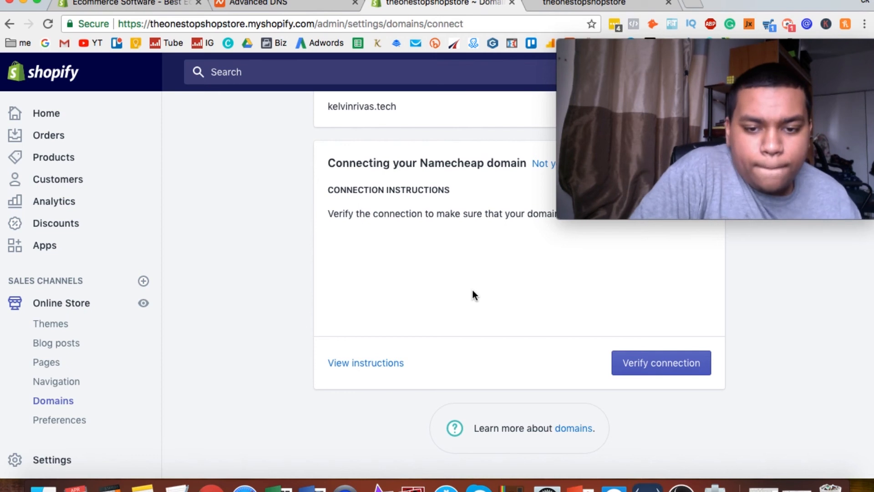
pyautogui.click(670, 361)
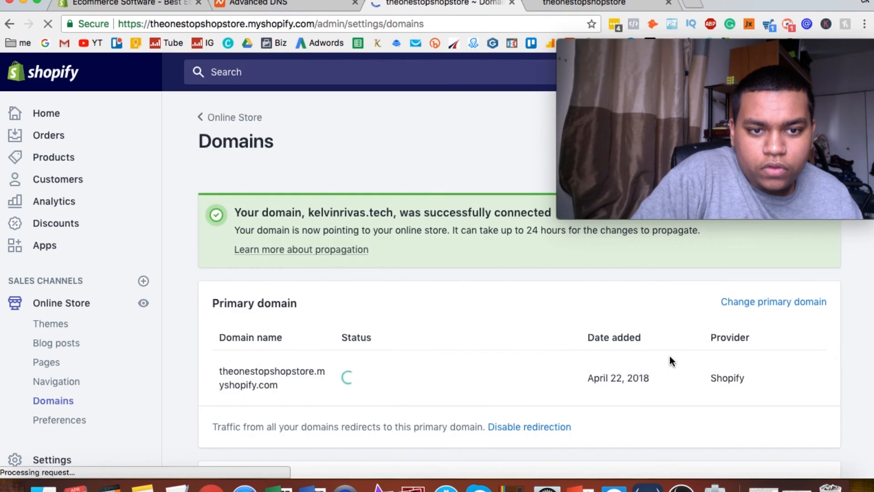
# Change the store's primary domain to the third-party .tech domain without www, save it, and check its connection status.
pyautogui.scroll(-3, 660, 366)
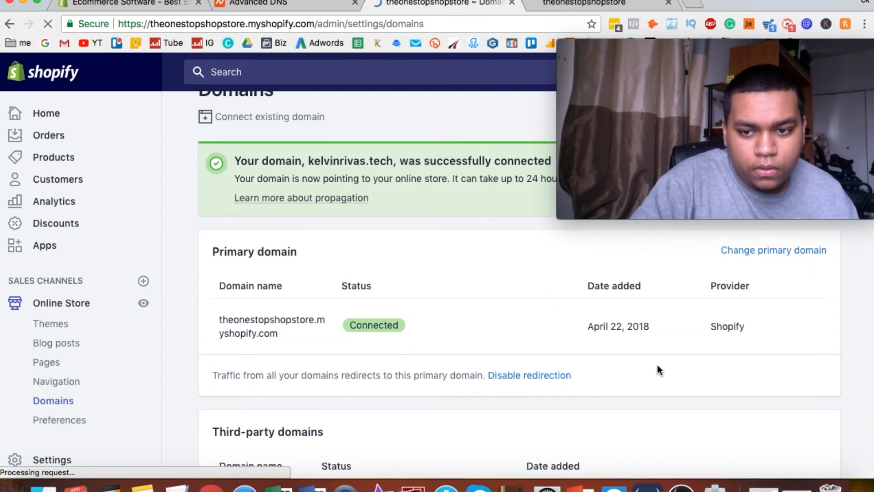
pyautogui.scroll(1, 658, 366)
pyautogui.click(761, 265)
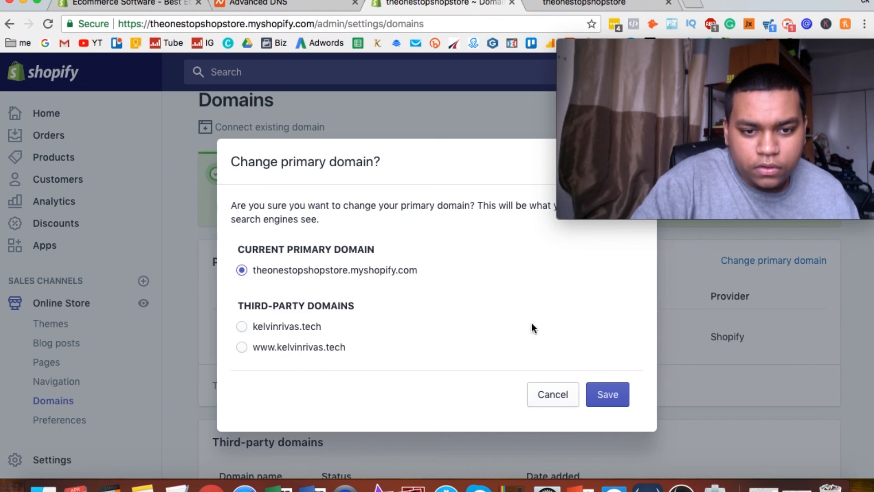
pyautogui.click(599, 390)
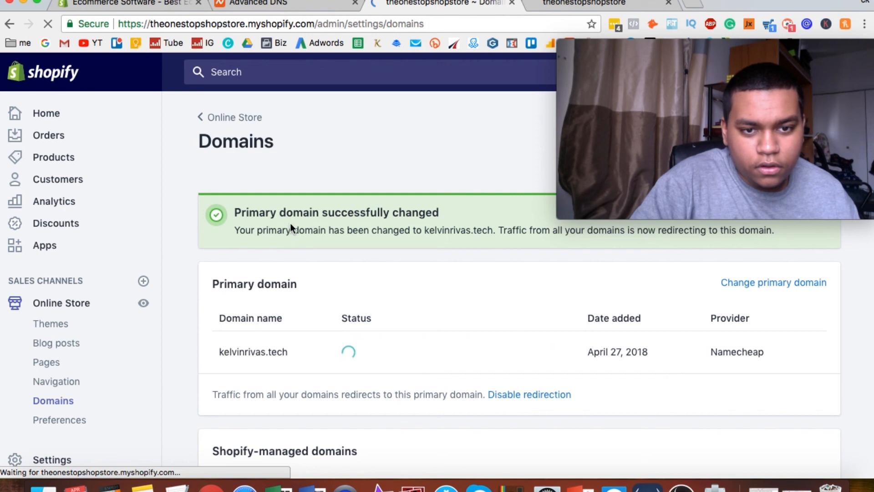
pyautogui.scroll(-2, 312, 316)
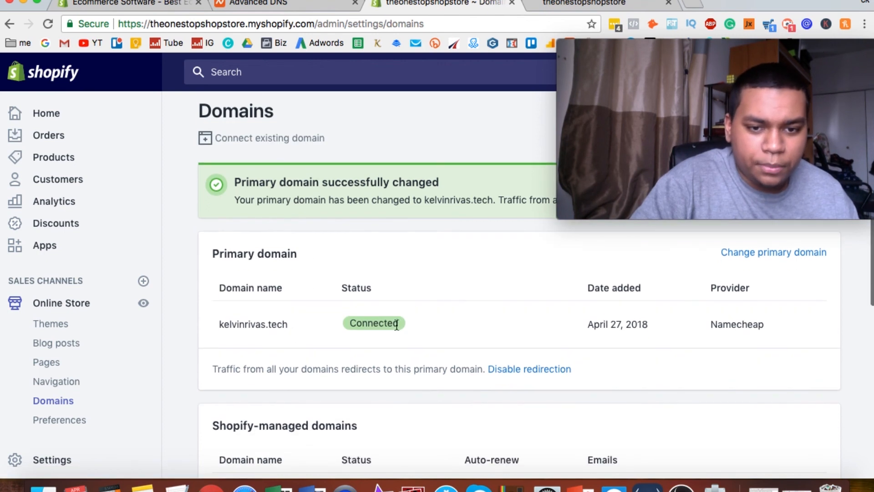
# Load the .tech domain in place of the storefront's myshopify.com address to test it, and return to Shopify's domain list to review the statuses.
pyautogui.click(565, 6)
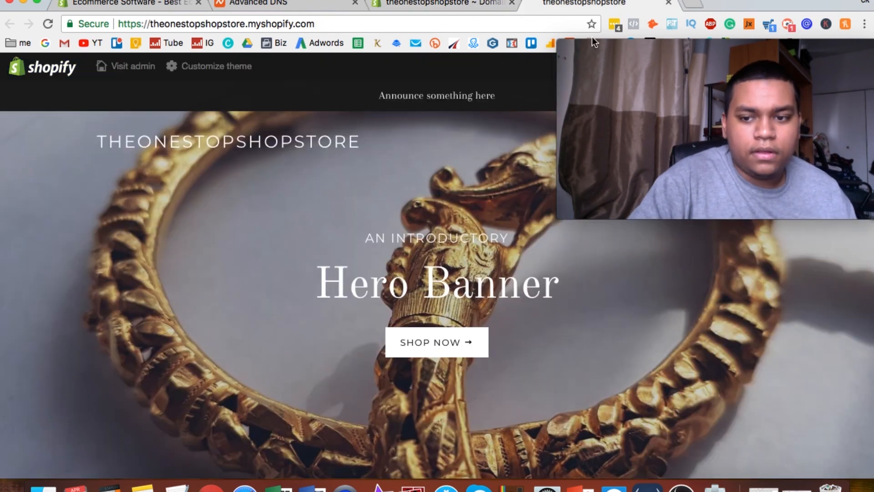
pyautogui.click(296, 28)
pyautogui.write('kelvinri')
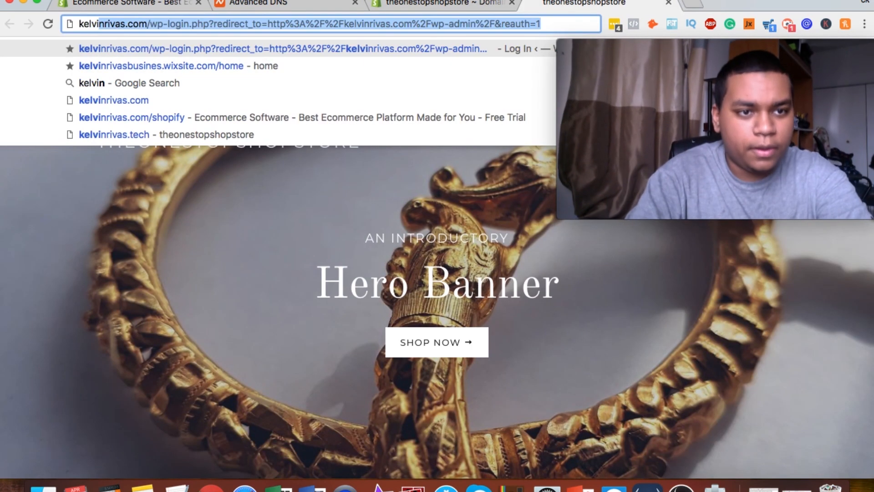
pyautogui.write('vas.tech')
pyautogui.press('Return')
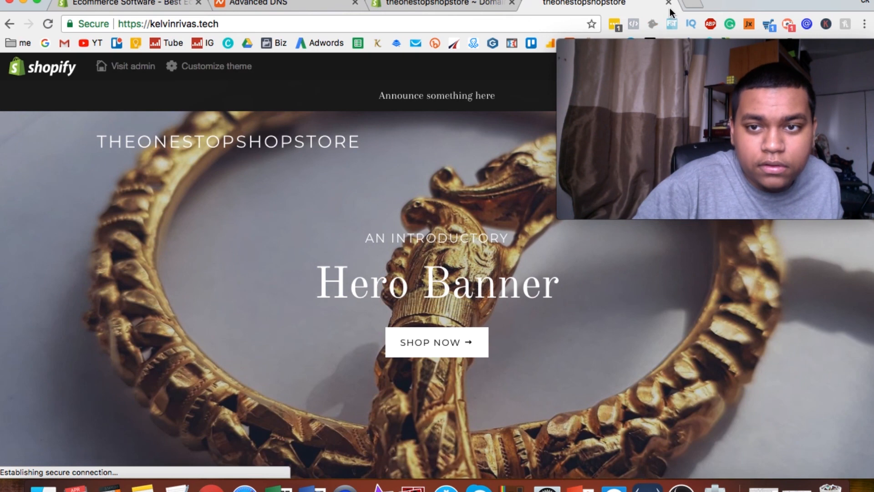
pyautogui.click(669, 3)
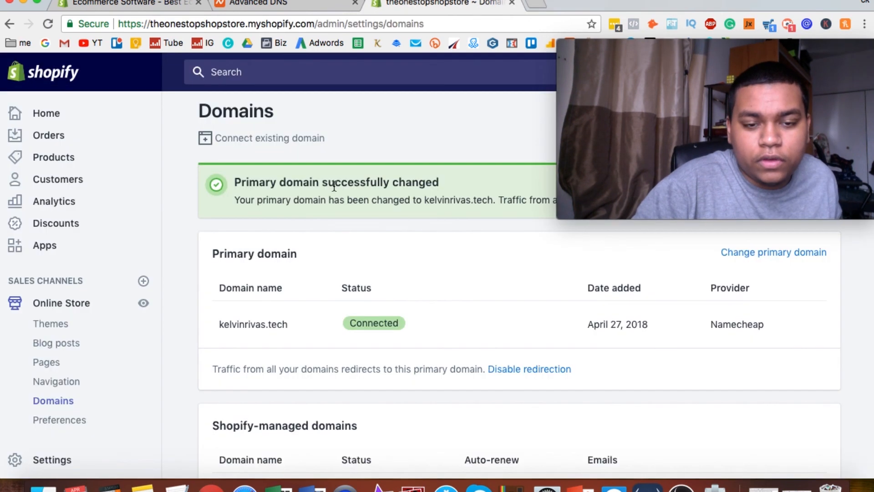
pyautogui.scroll(-7, 335, 186)
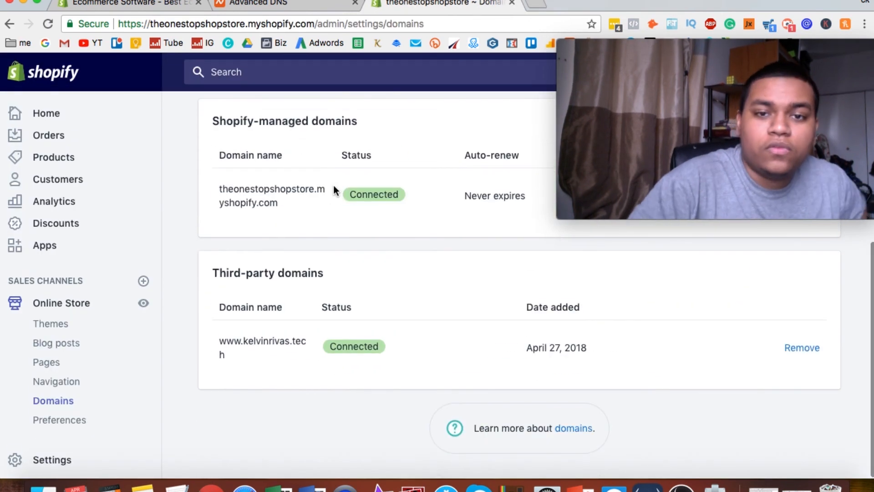